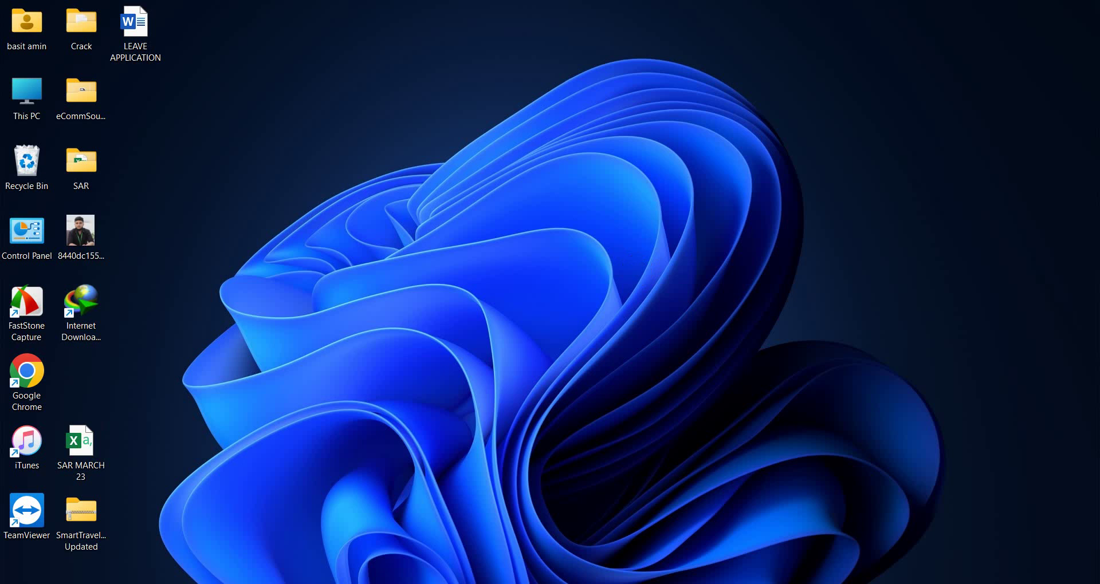
# Step: Search Windows for 'xam' to find the XAMPP Control Panel app
pyautogui.press('super')
pyautogui.write('xam')
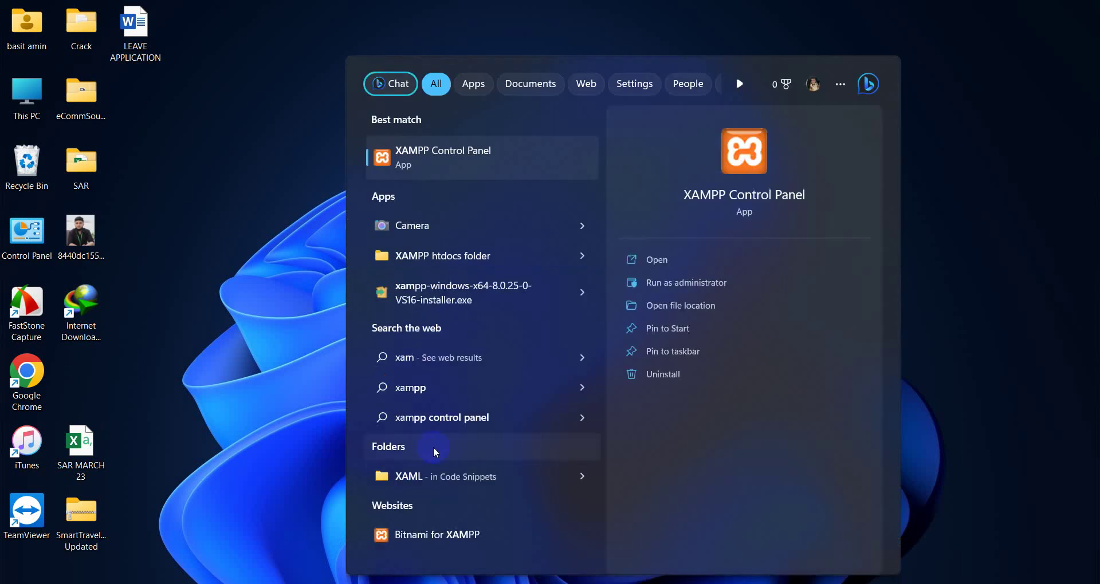
# Step: Launch XAMPP Control Panel, start Apache and MySQL, and put the panel away
pyautogui.click(457, 173)
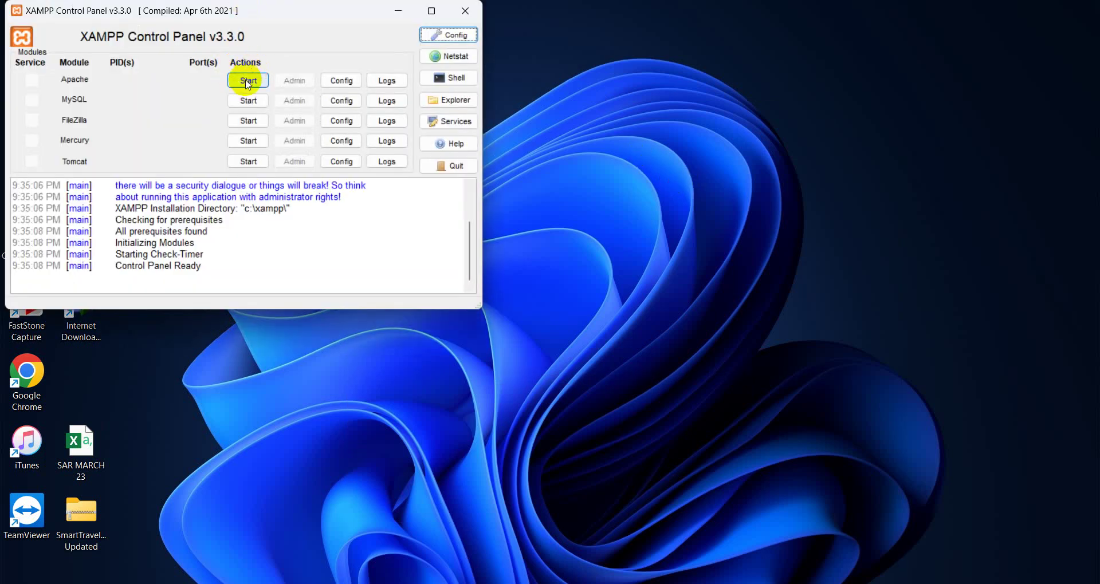
pyautogui.click(248, 79)
pyautogui.click(250, 102)
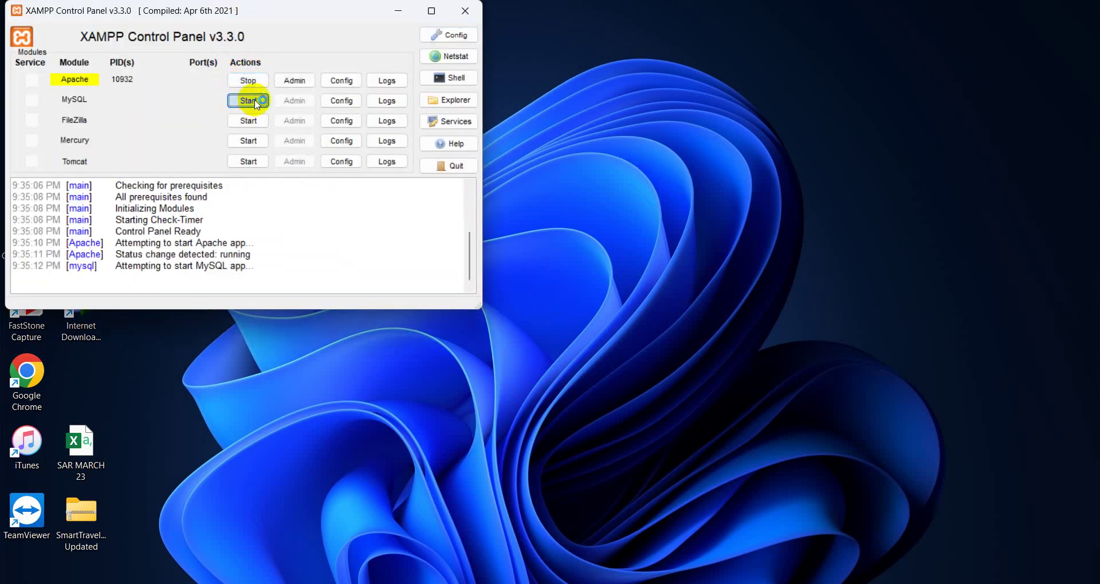
pyautogui.click(400, 11)
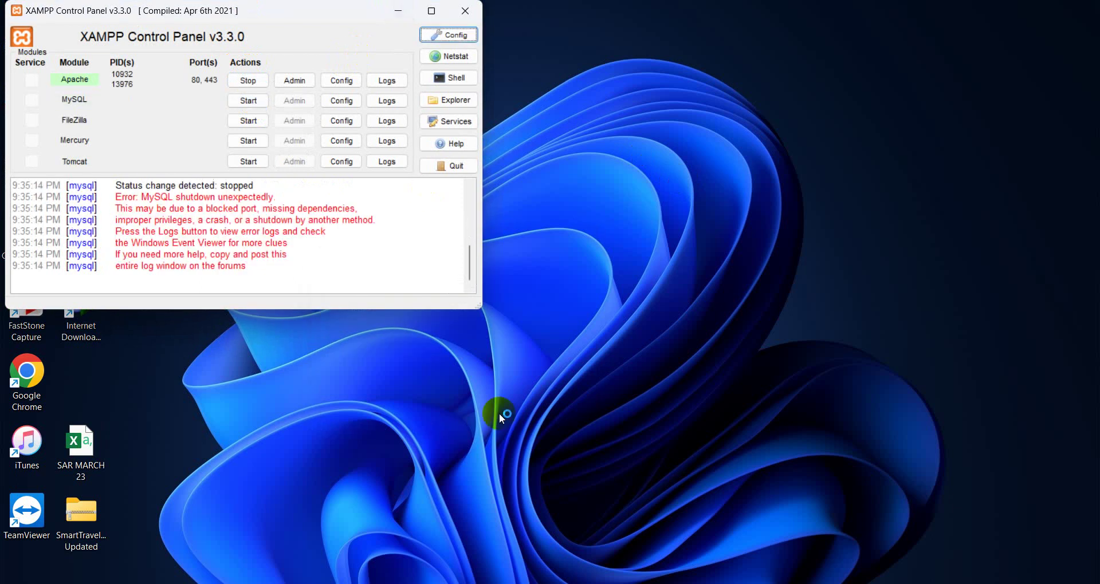
pyautogui.moveTo(421, 11); pyautogui.dragTo(405, 14)
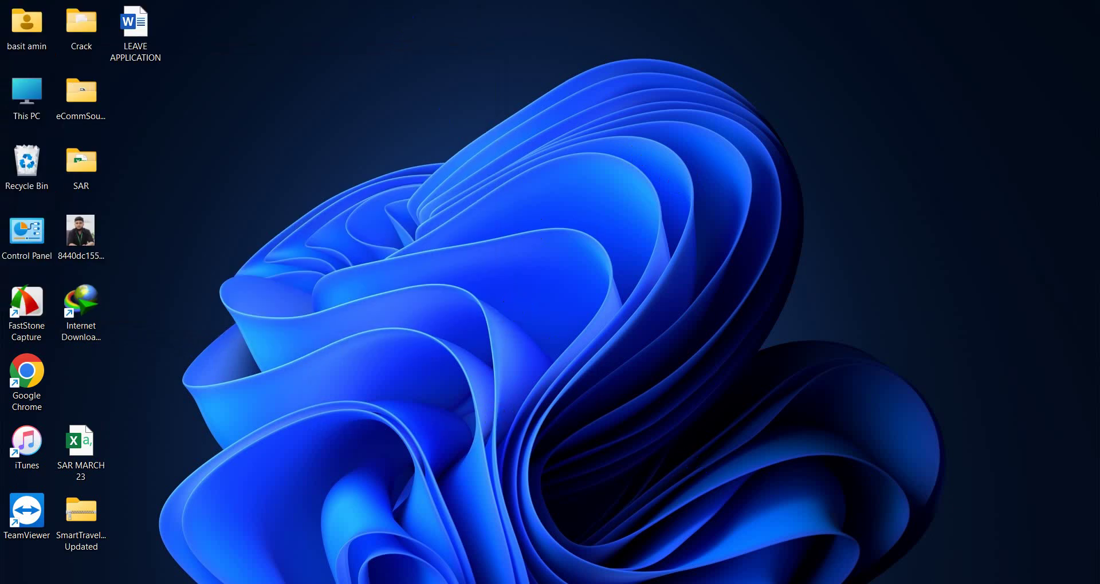
# Step: Begin a 'localhost:' address in a new Chrome tab, then bring XAMPP Control Panel back
pyautogui.click(692, 570)
pyautogui.click(477, 37)
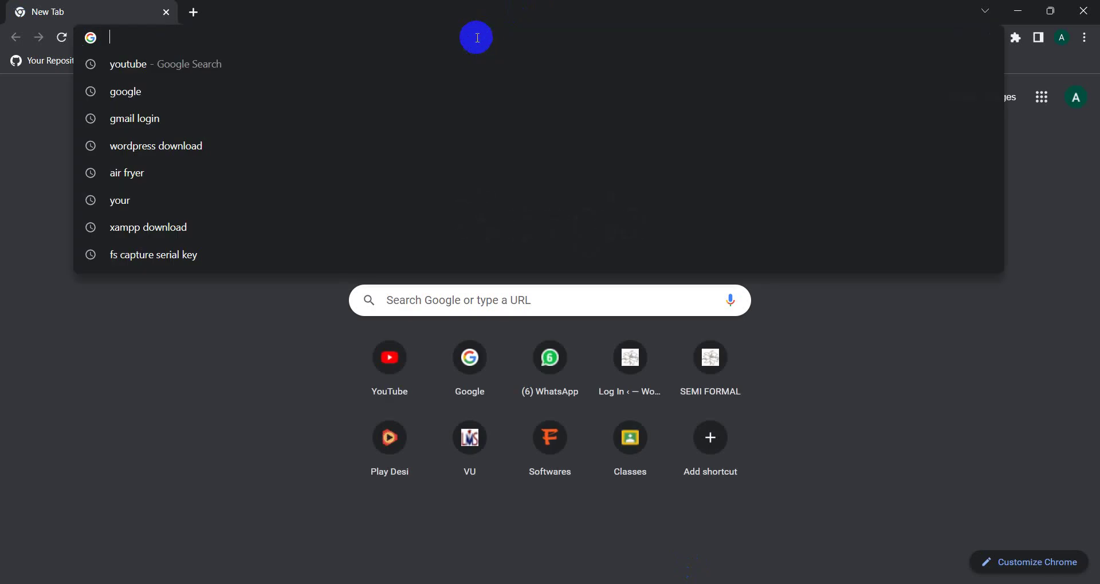
pyautogui.write('localhost:')
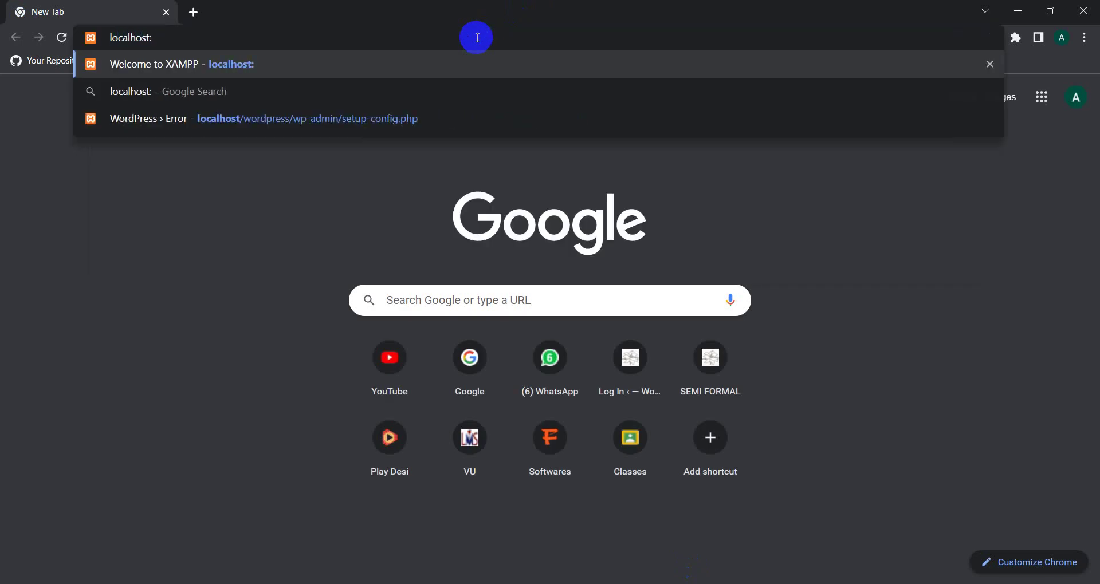
pyautogui.click(792, 578)
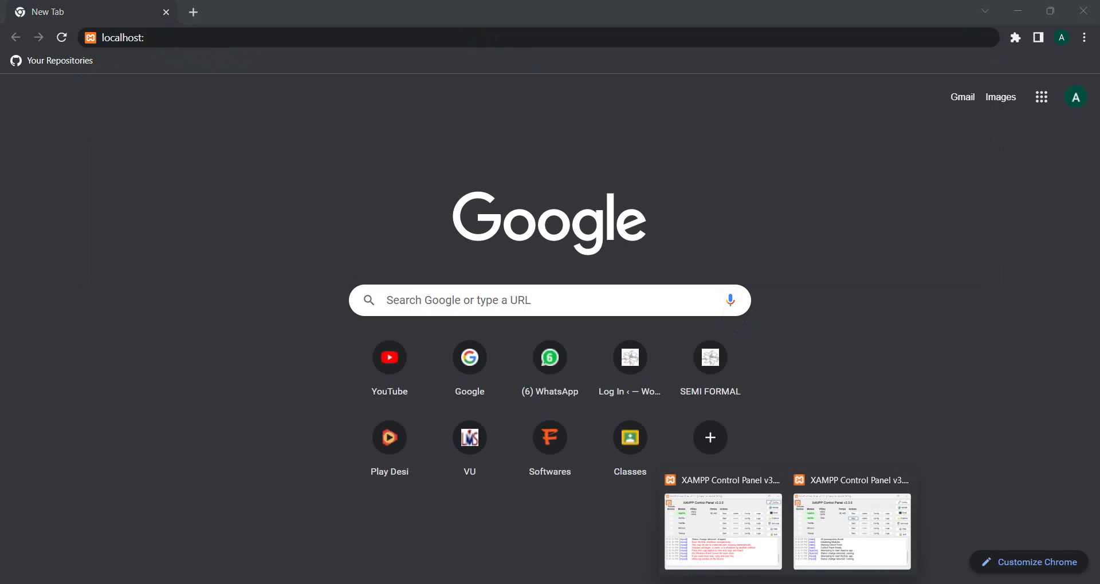
pyautogui.click(804, 539)
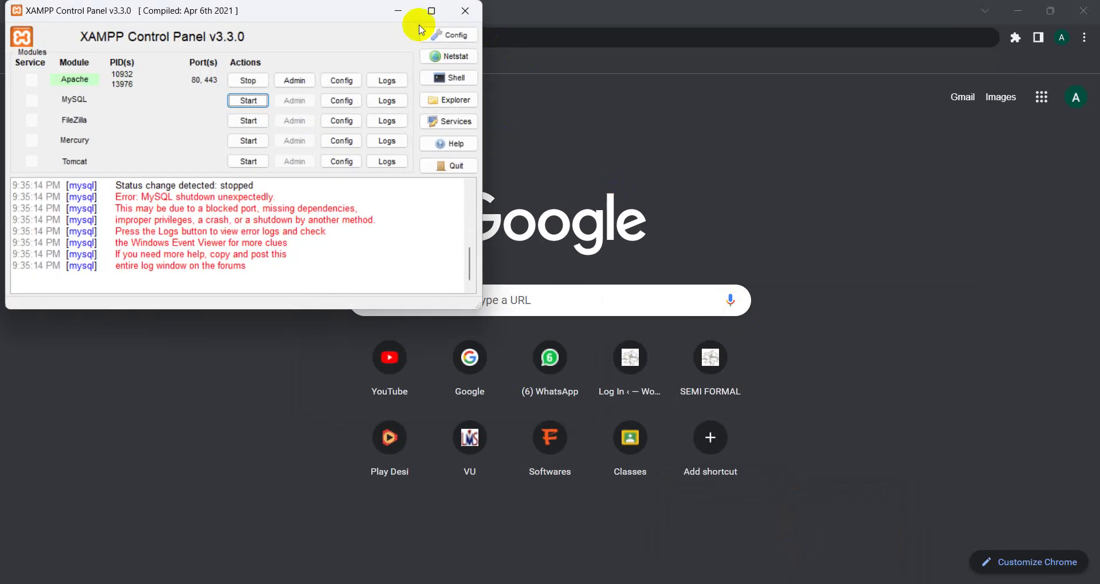
# Step: Start MySQL again so it runs on port 3306, then return to Chrome
pyautogui.click(464, 21)
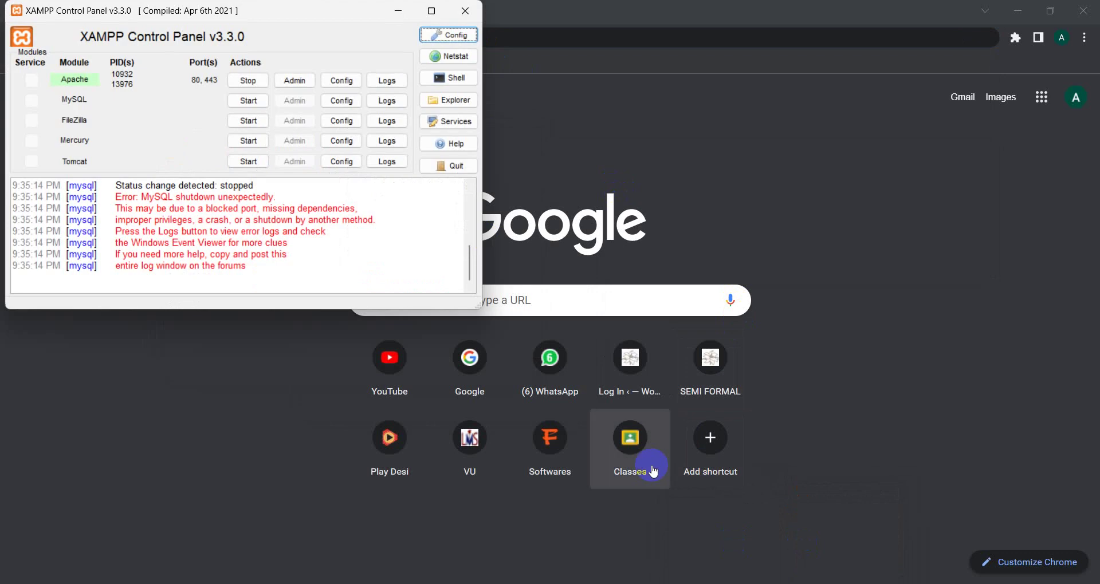
pyautogui.click(241, 101)
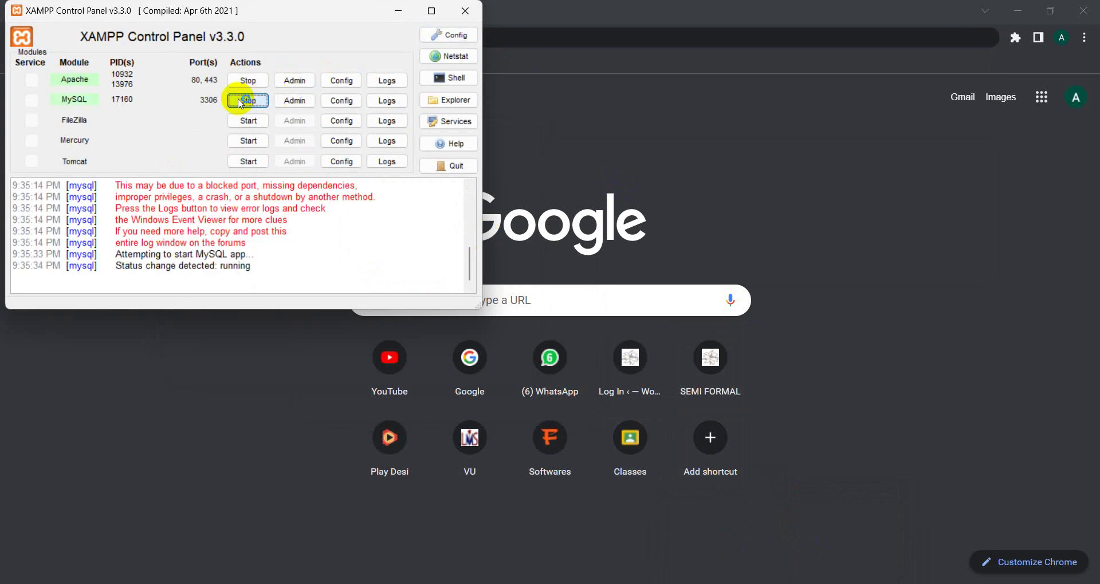
pyautogui.click(397, 12)
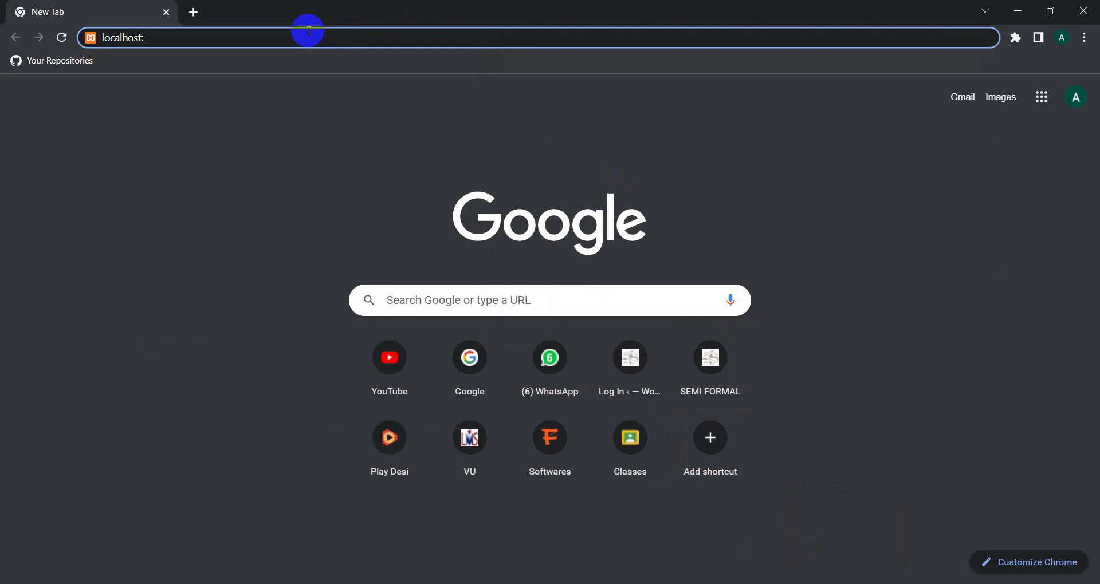
# Step: Load localhost:80/wordpress, which returns 404 Not Found, and select the address
pyautogui.write('80/wp')
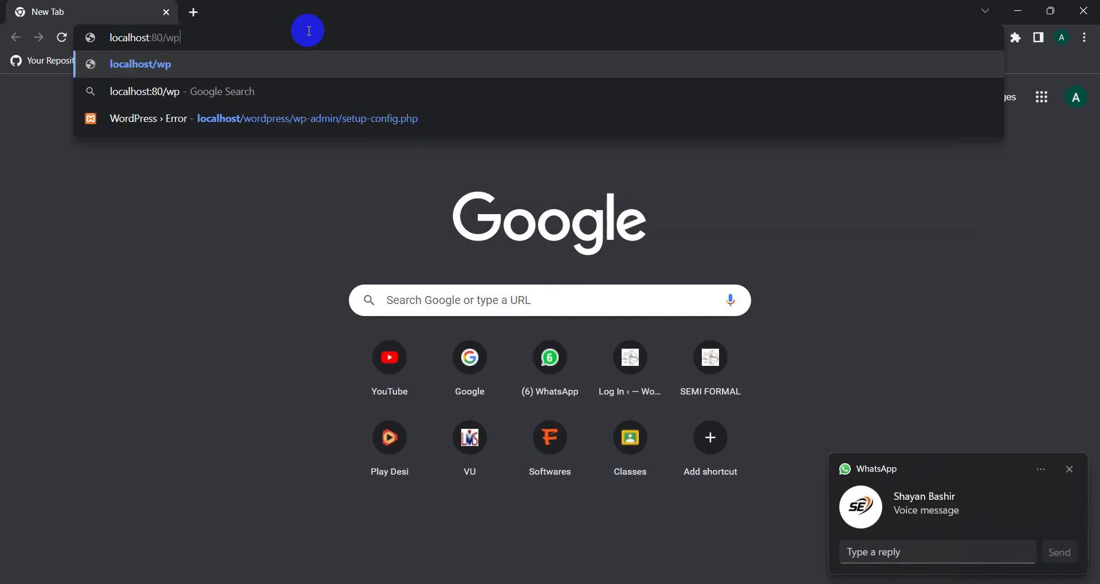
pyautogui.press('BackSpace')
pyautogui.write('ordpre')
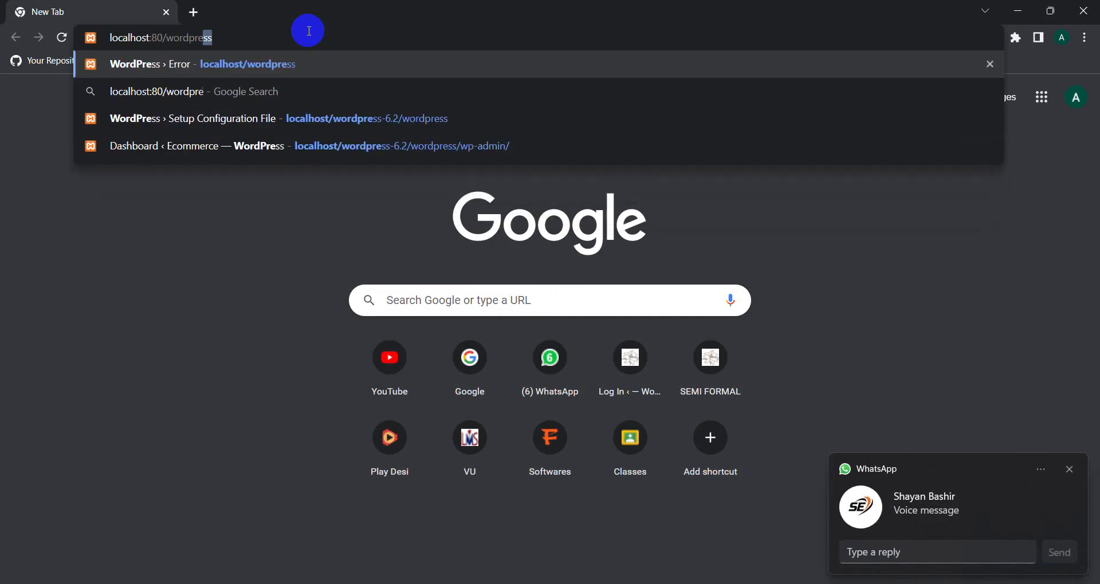
pyautogui.press('Return')
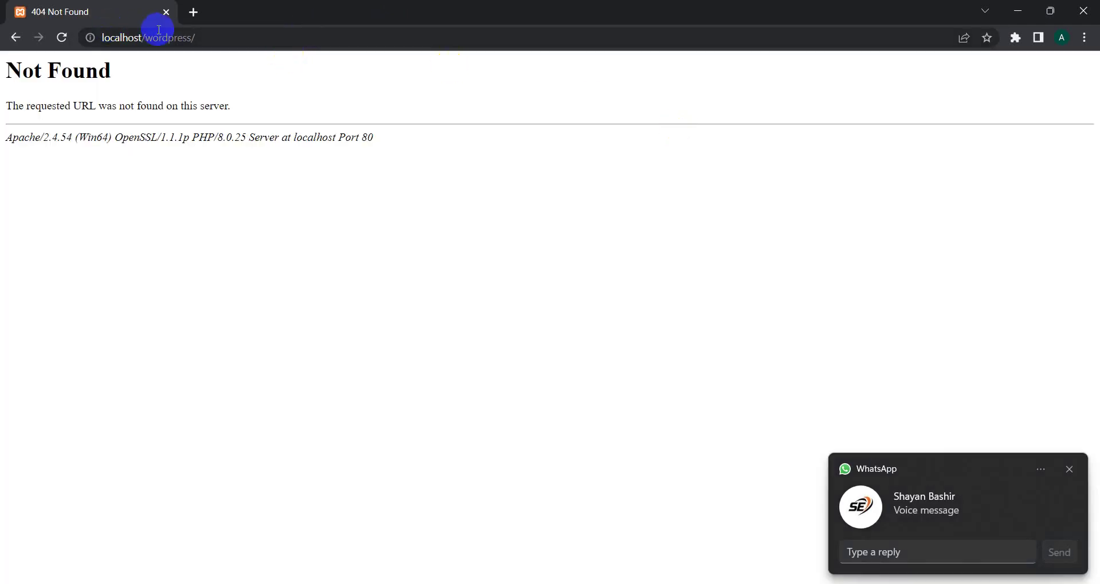
pyautogui.click(150, 37)
pyautogui.hotkey('ctrl', 'a')
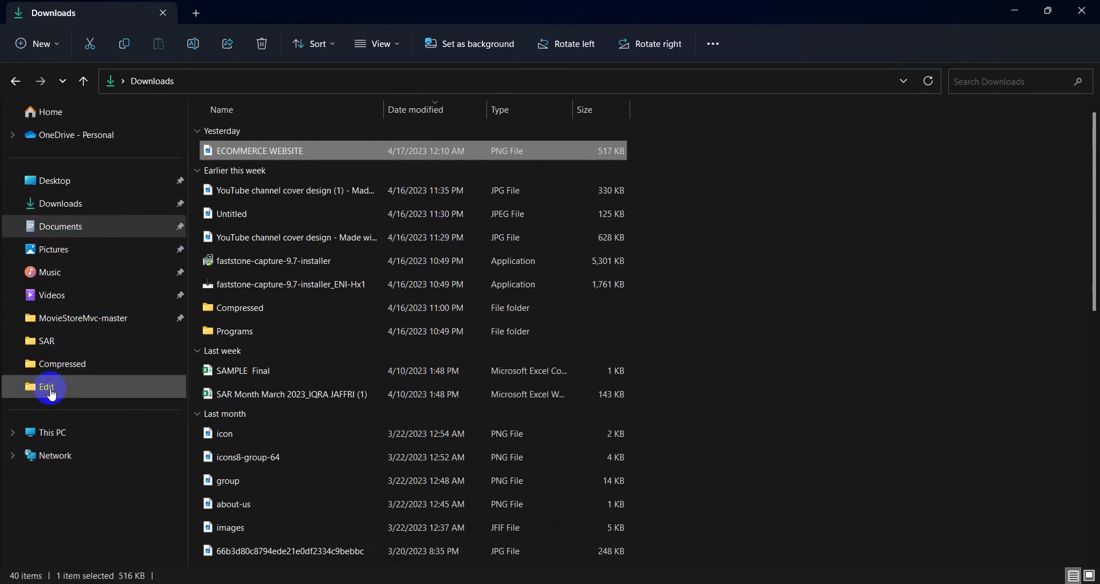
# Step: Browse from This PC to the C:\xampp\htdocs folder
pyautogui.click(49, 429)
pyautogui.doubleClick(300, 172)
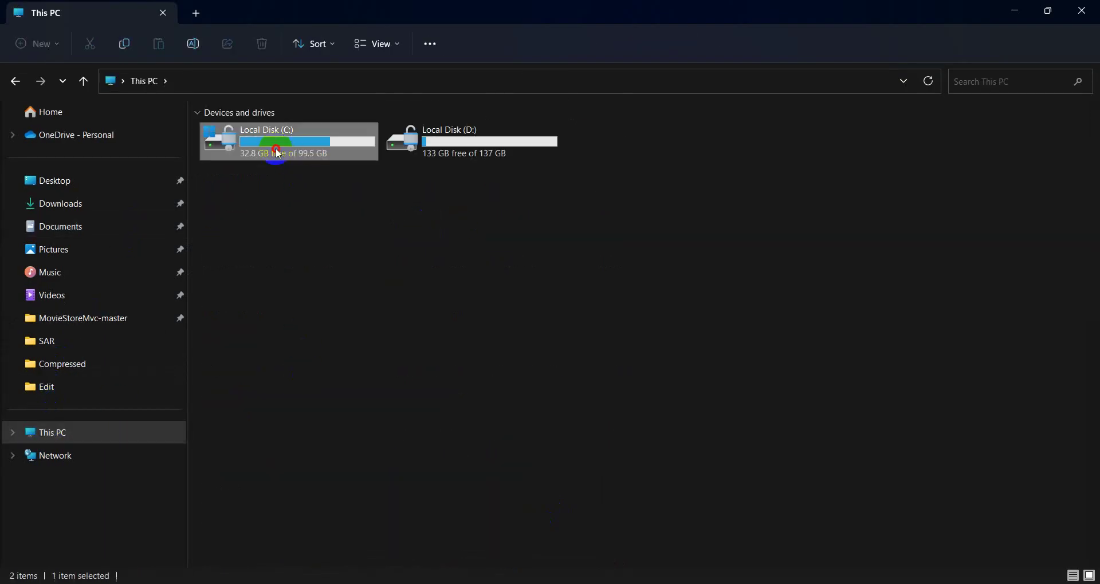
pyautogui.doubleClick(244, 274)
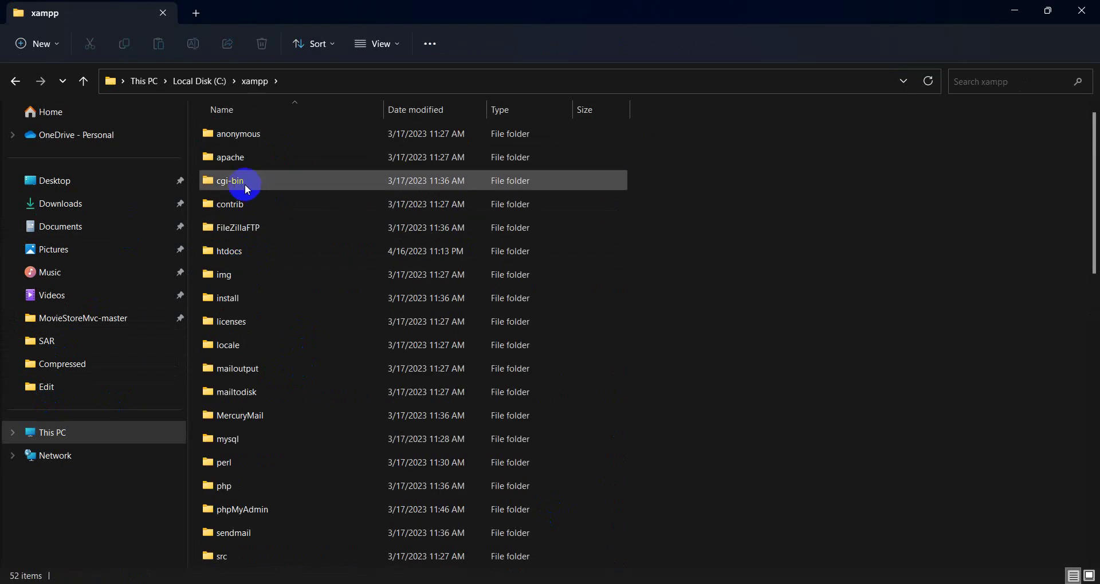
pyautogui.click(245, 186)
pyautogui.press('Down')
pyautogui.press('Down')
pyautogui.press('Down')
pyautogui.press('Return')
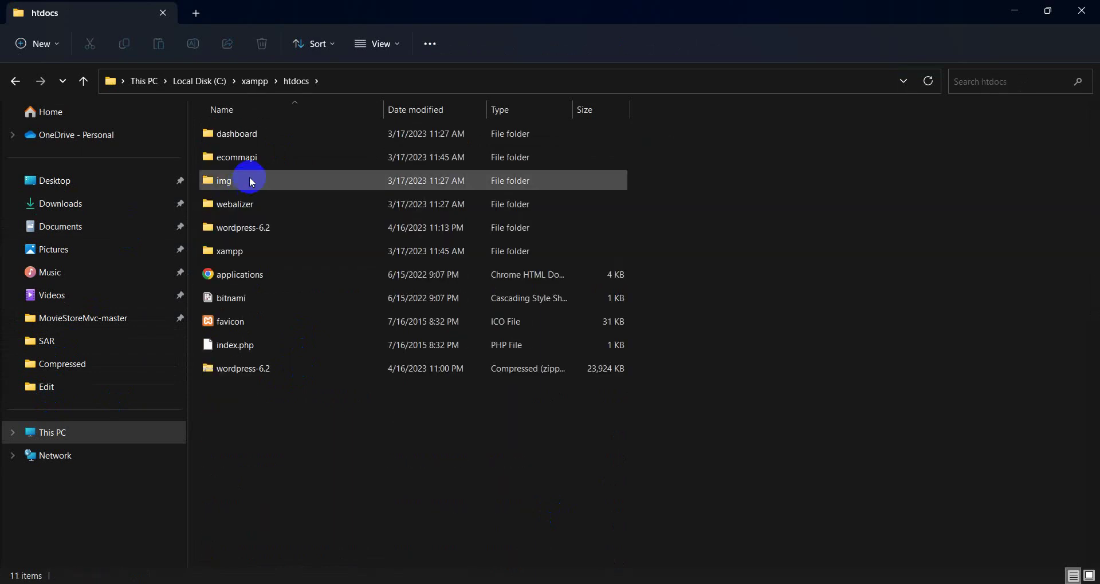
# Step: Copy the wordpress-6.2 folder, start renaming its zip, then switch back to Chrome
pyautogui.click(241, 232)
pyautogui.rightClick(241, 234)
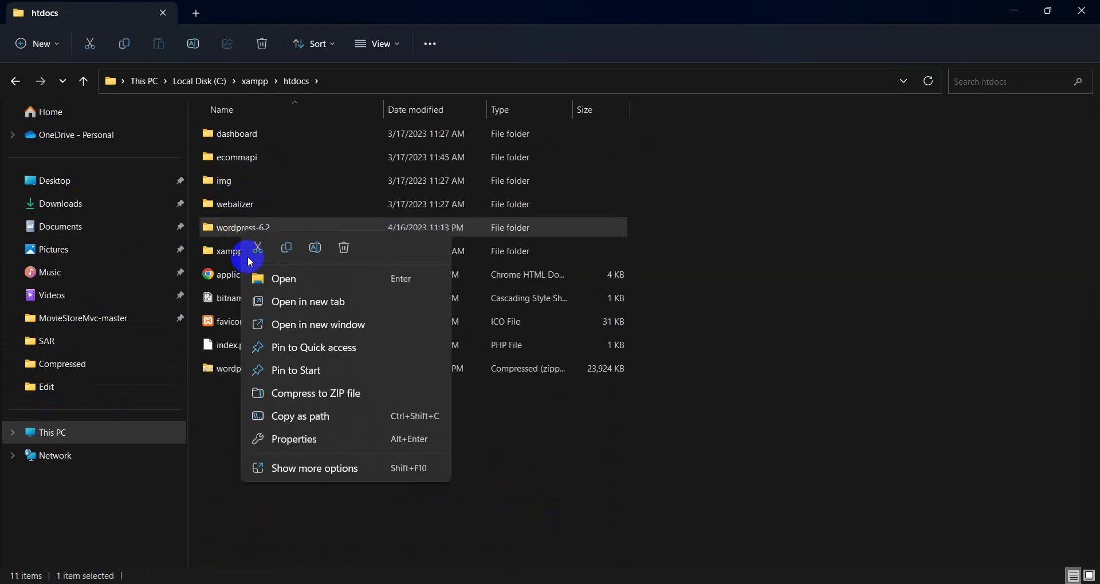
pyautogui.click(287, 247)
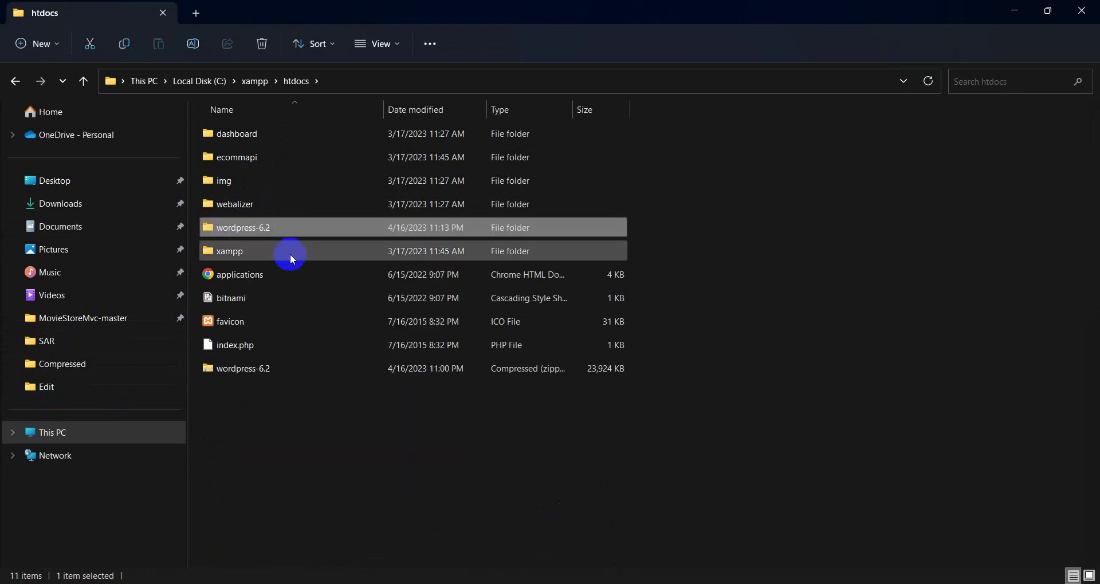
pyautogui.click(223, 371)
pyautogui.rightClick(230, 372)
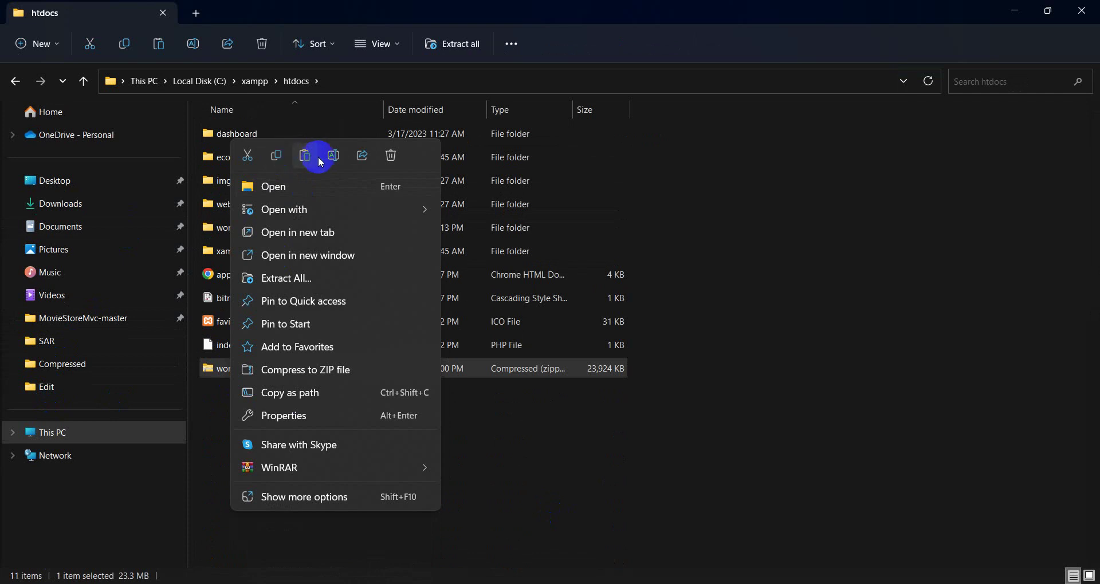
pyautogui.click(330, 162)
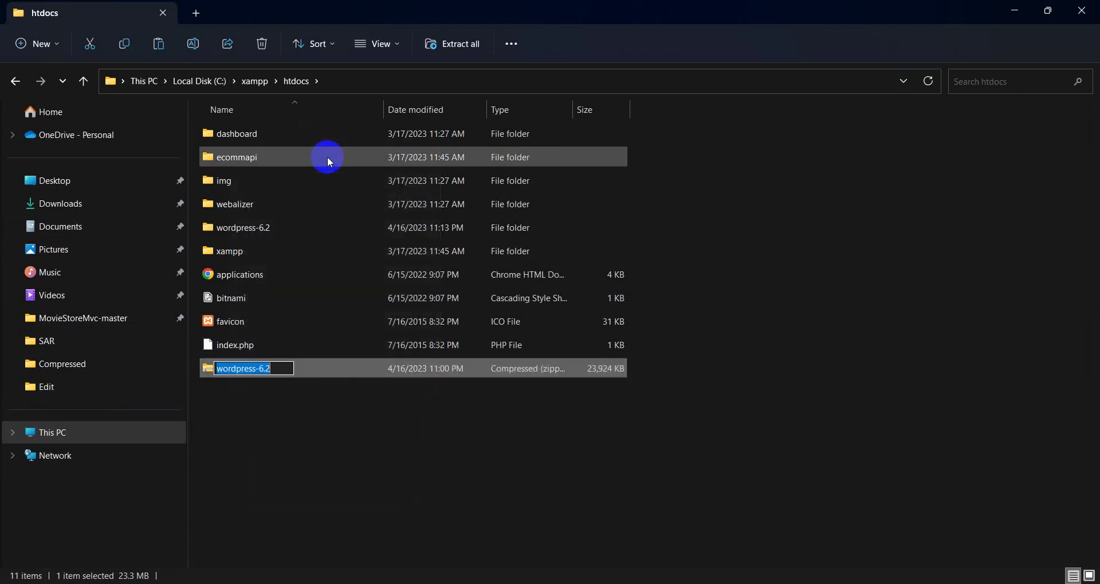
pyautogui.hotkey('alt', 'Tab')
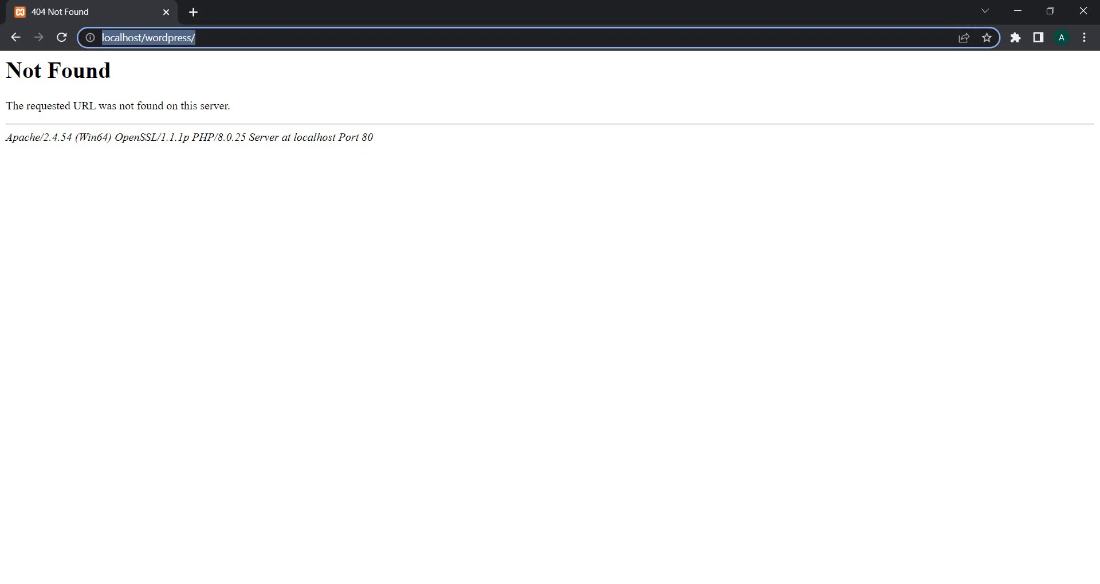
# Step: Load the site at localhost/wordpress-6.2/wordpress
pyautogui.press('End')
pyautogui.press('BackSpace')
pyautogui.press('BackSpace')
pyautogui.press('BackSpace')
pyautogui.press('BackSpace')
pyautogui.press('BackSpace')
pyautogui.press('BackSpace')
pyautogui.press('BackSpace')
pyautogui.press('BackSpace')
pyautogui.press('BackSpace')
pyautogui.press('BackSpace')
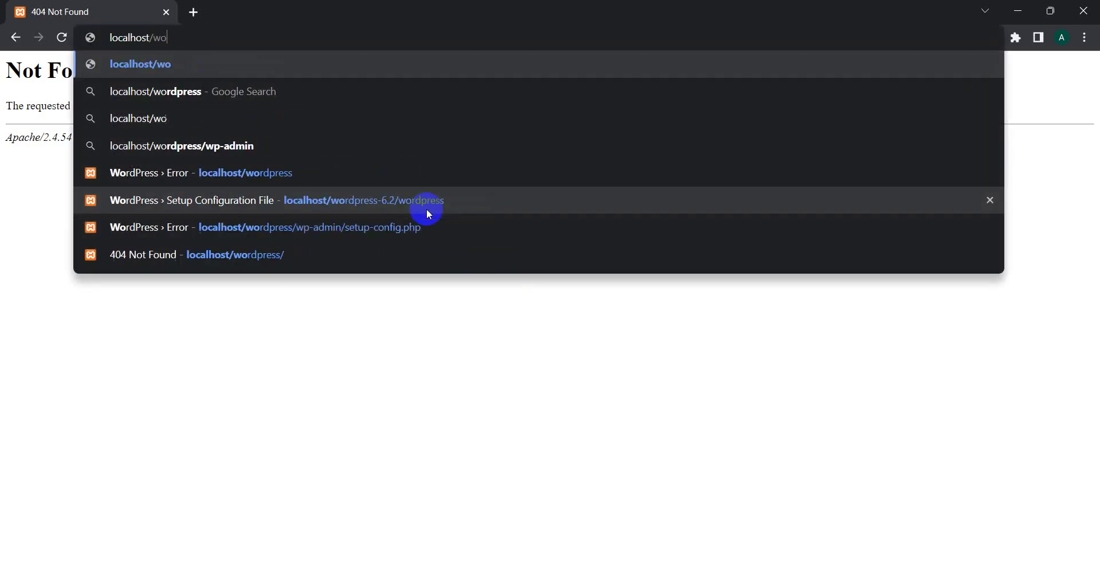
pyautogui.write('wordpress-6.2/wor')
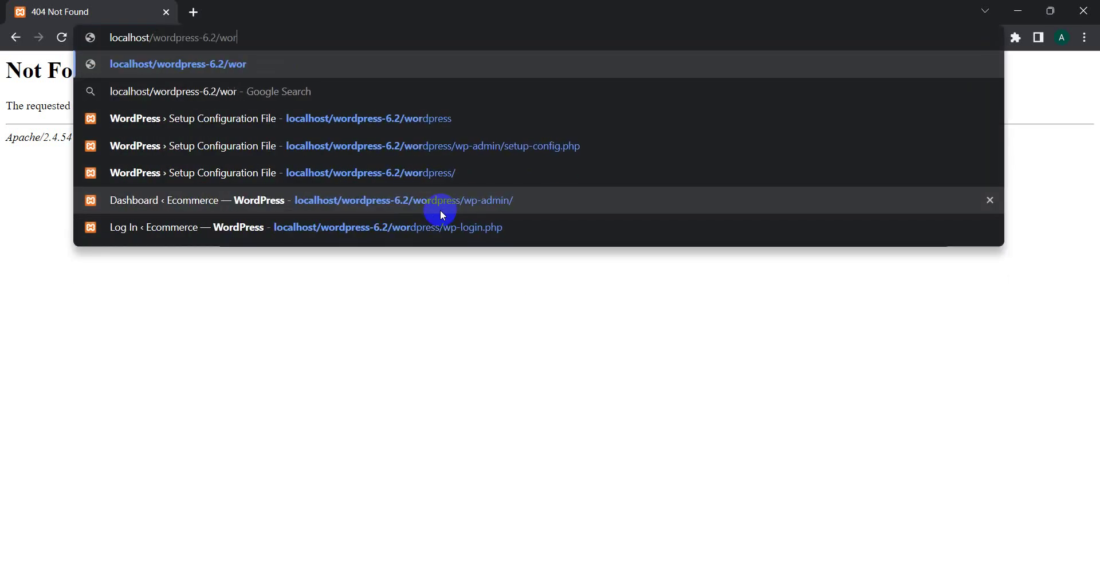
pyautogui.write('dpress')
pyautogui.press('Return')
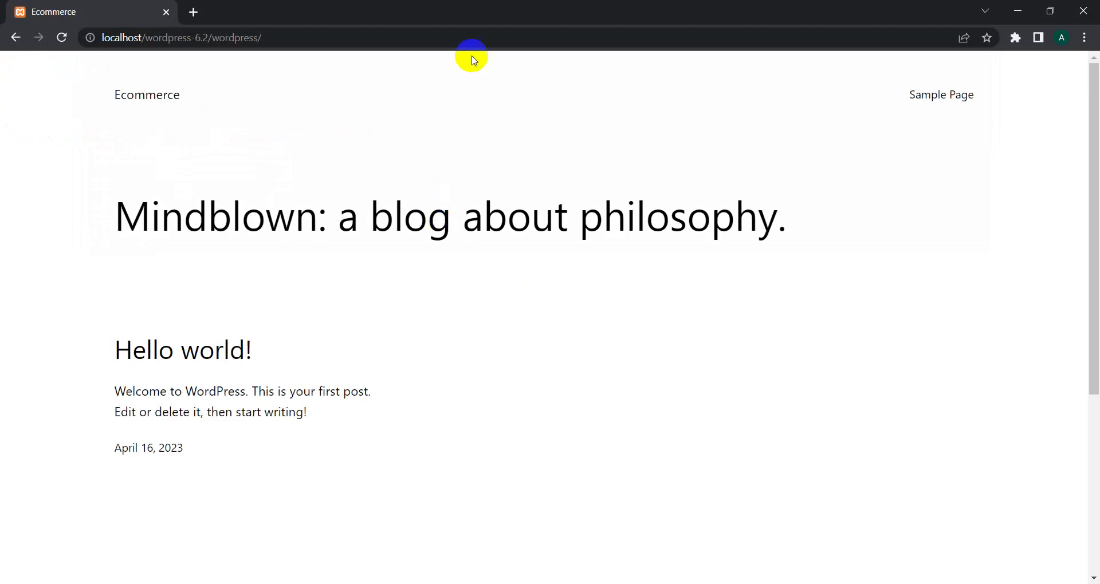
# Step: Append wp-admin to the site address to reach the login page
pyautogui.click(258, 40)
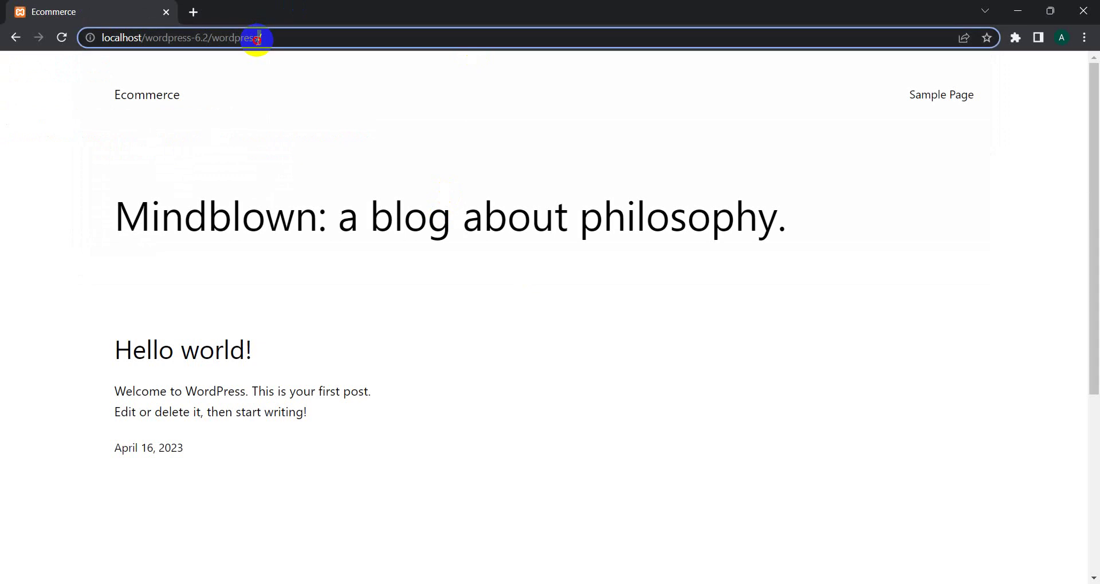
pyautogui.click(258, 41)
pyautogui.write('wp-admin')
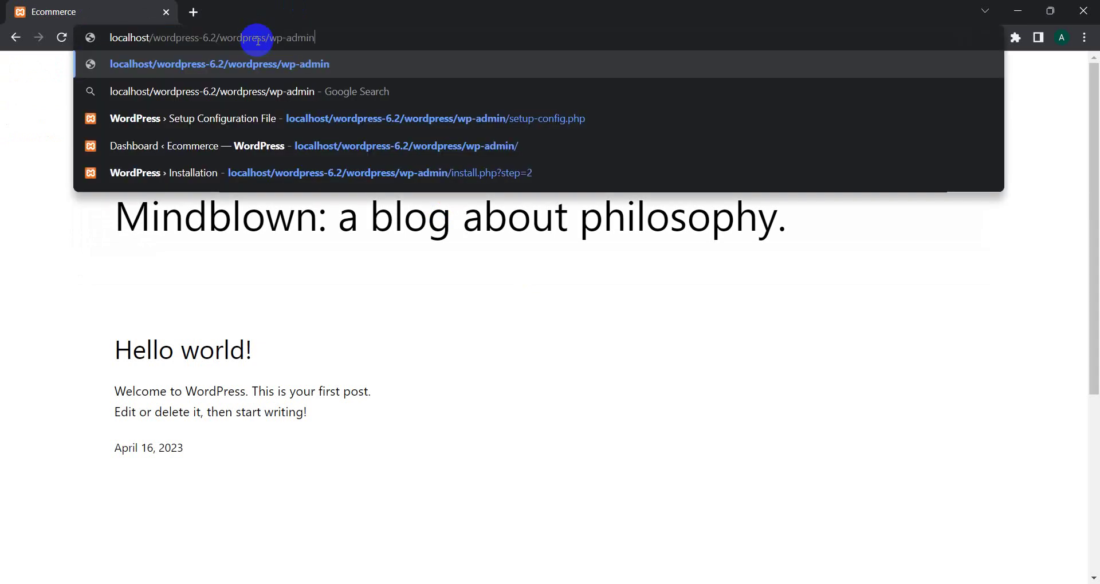
pyautogui.press('Return')
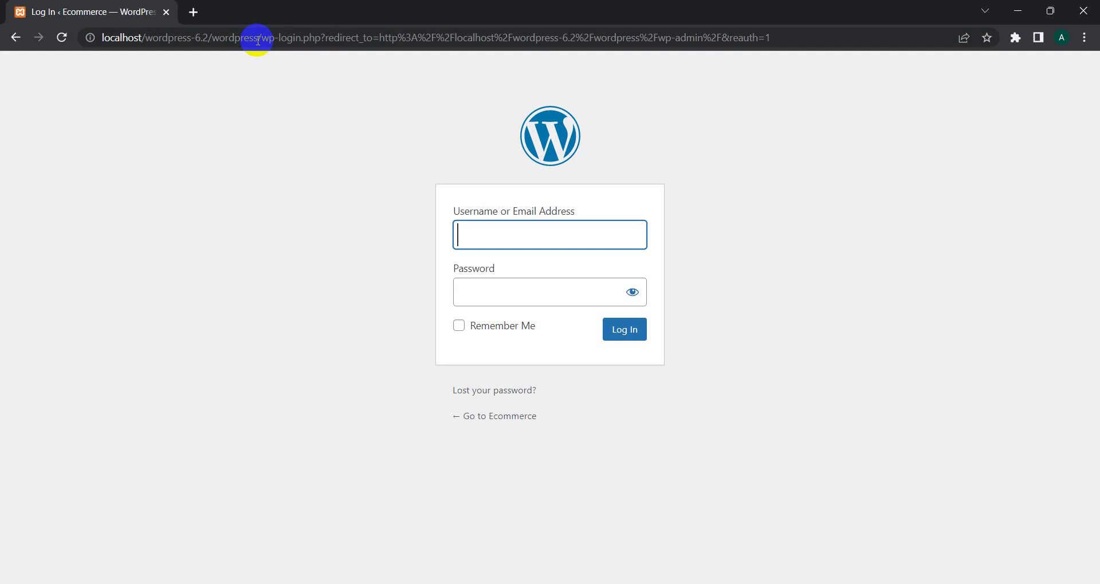
# Step: Log in with the administrator username and password
pyautogui.write('admin')
pyautogui.press('Tab')
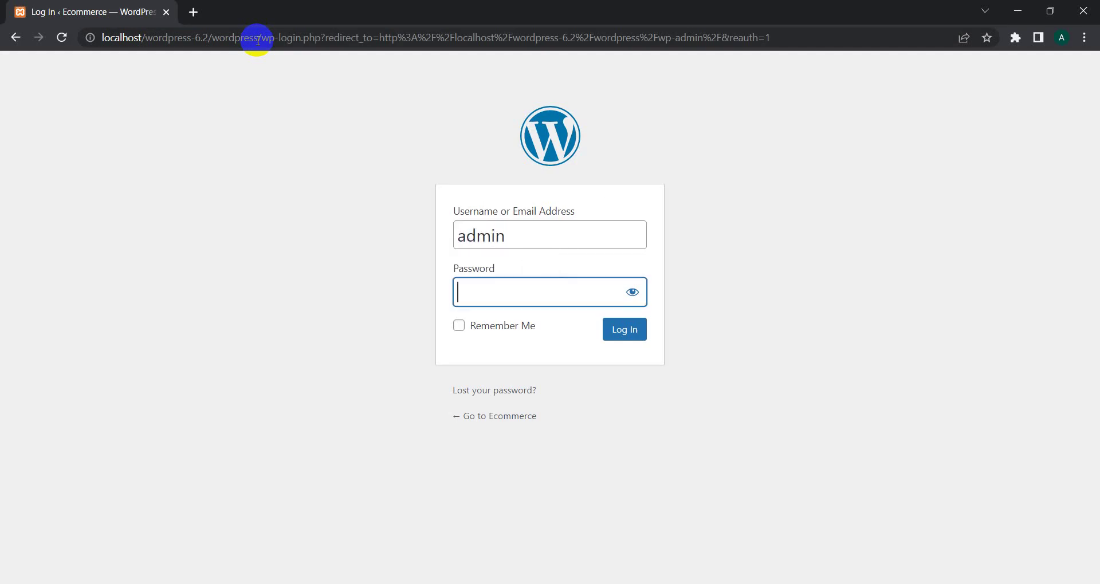
pyautogui.write('ad')
pyautogui.press('BackSpace')
pyautogui.write('dmin')
pyautogui.press('Return')
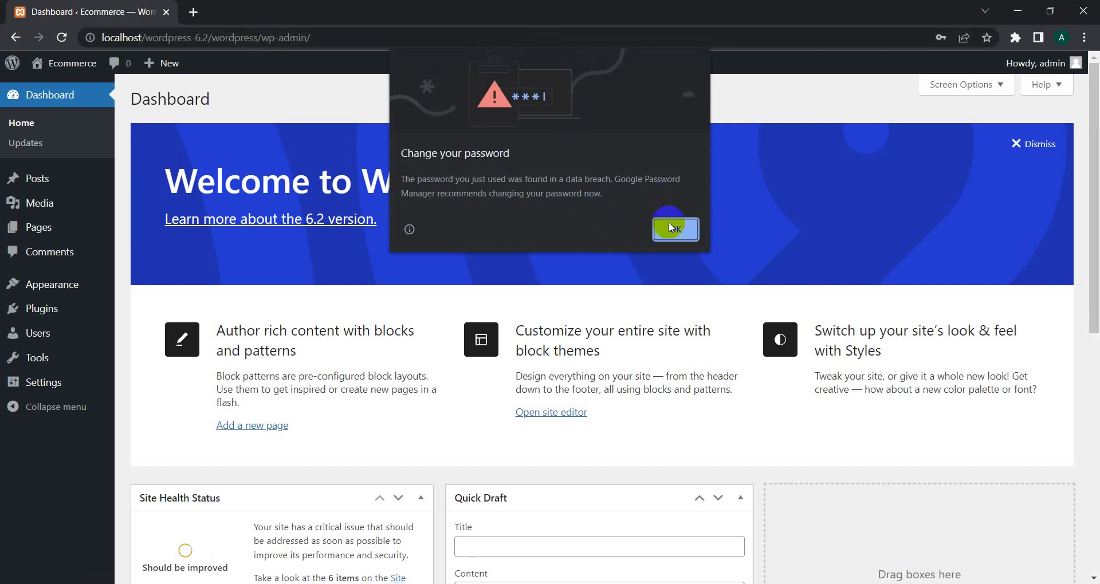
# Step: Dismiss Chrome's password warning and go to the Add Plugins page
pyautogui.click(669, 225)
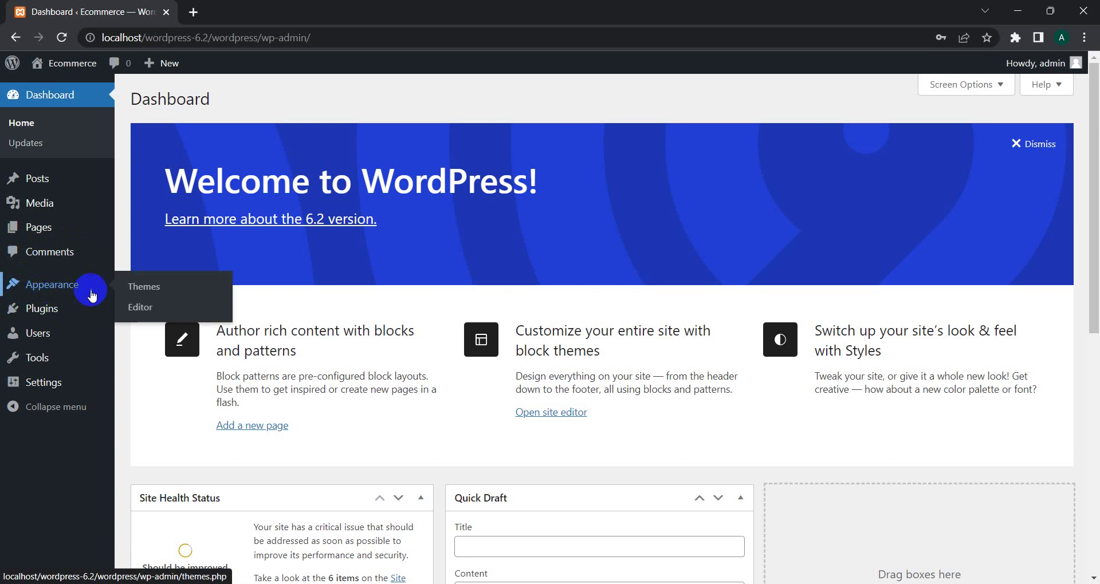
pyautogui.moveTo(32, 316)
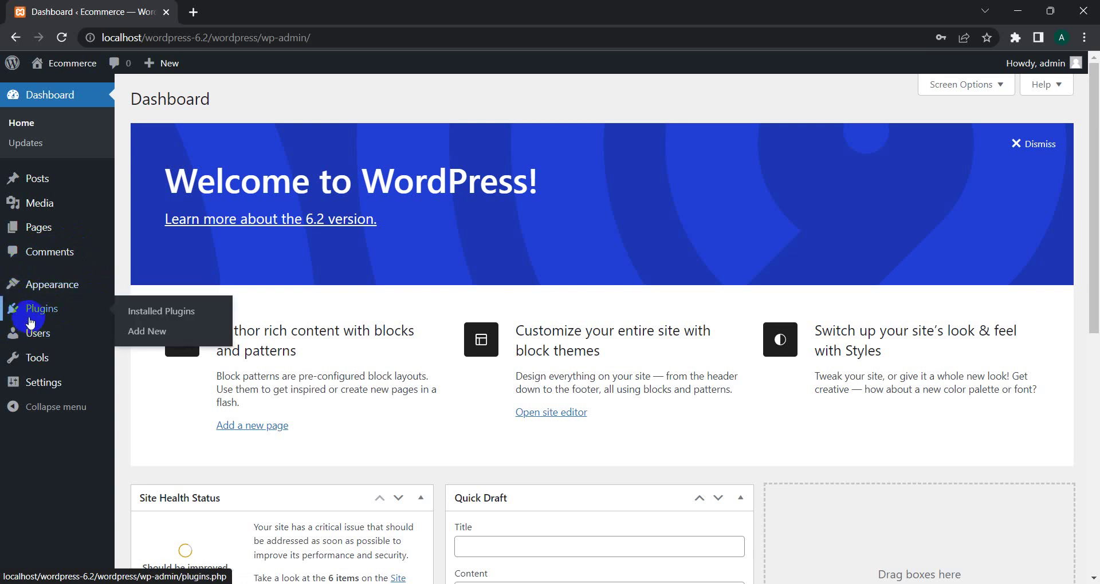
pyautogui.click(138, 336)
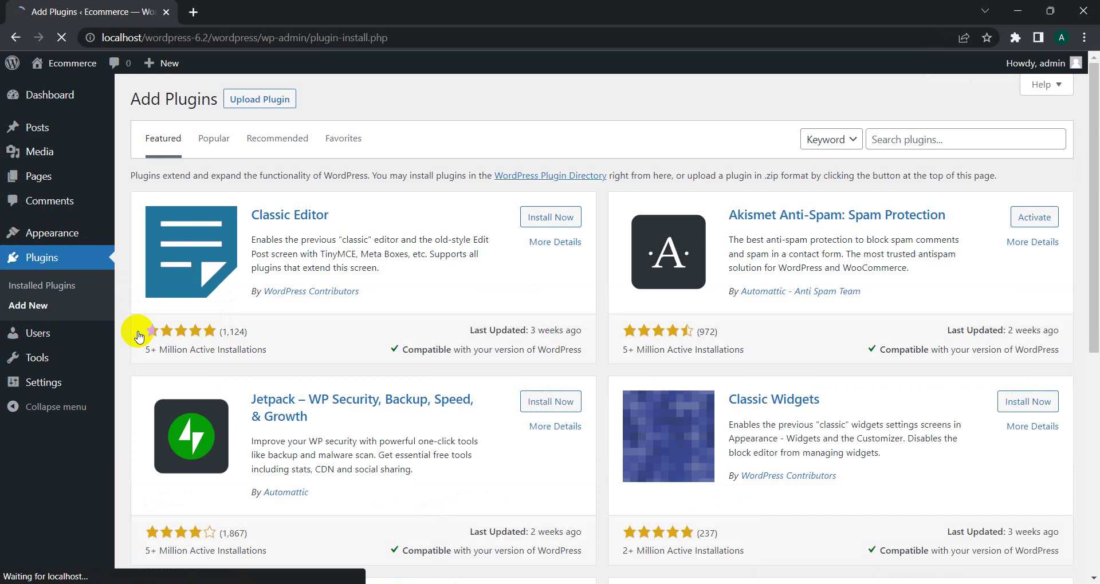
# Step: Search plugins for Starter Templates, then install and activate it
pyautogui.click(948, 140)
pyautogui.write('star')
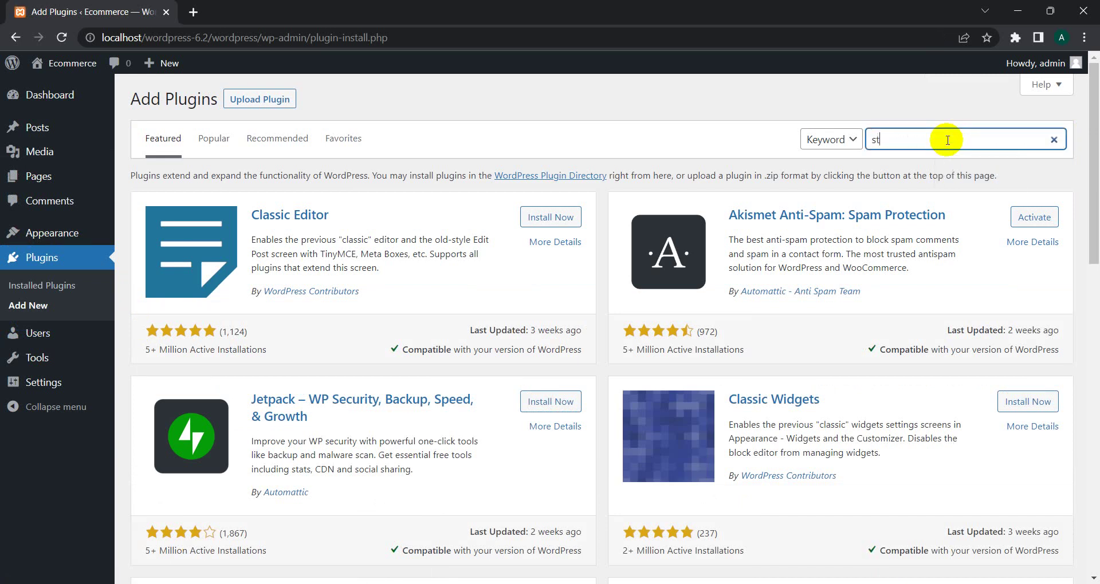
pyautogui.write('ter templayre')
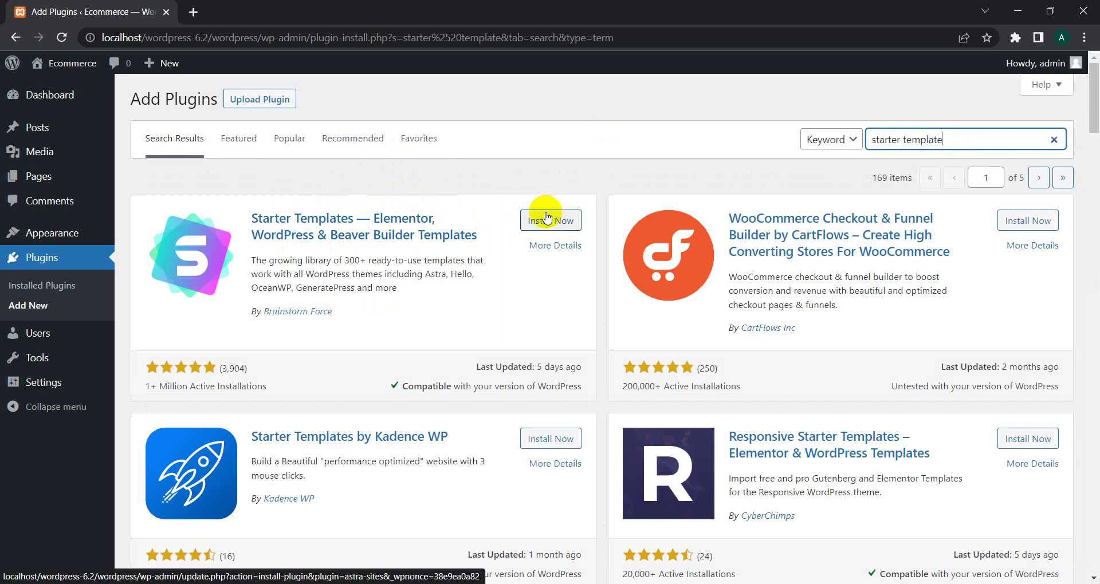
pyautogui.click(533, 227)
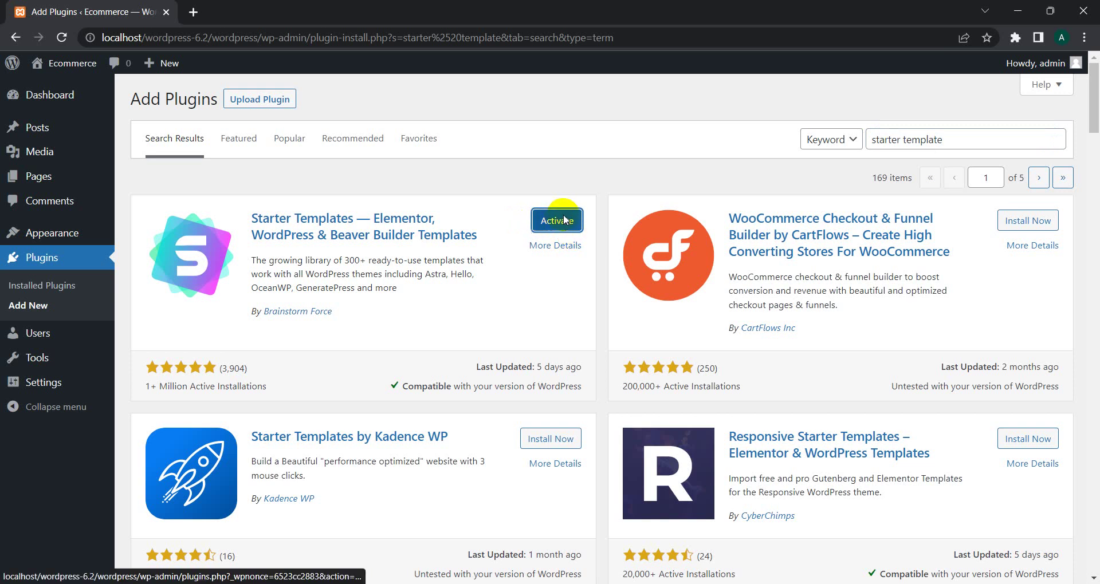
pyautogui.click(564, 221)
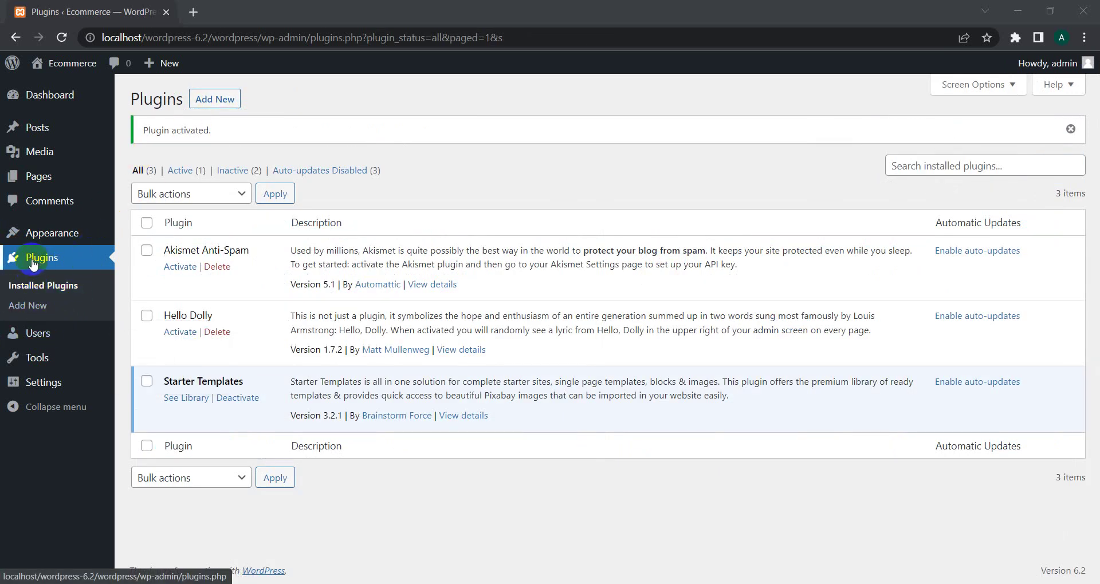
pyautogui.moveTo(32, 232)
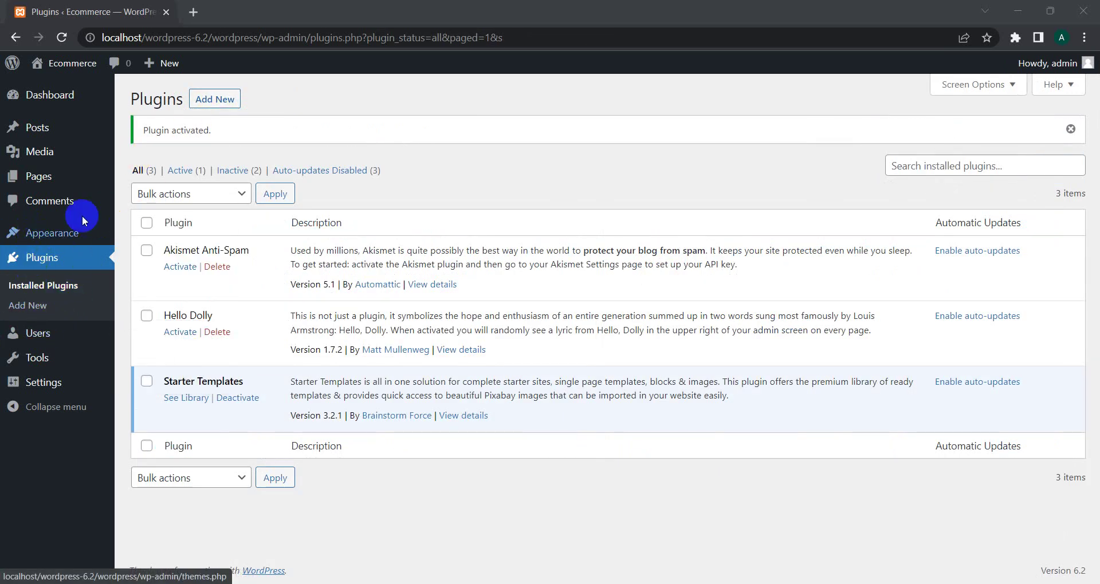
# Step: Find Astra under Appearance > Themes > Add New, install it, and activate it
pyautogui.click(144, 236)
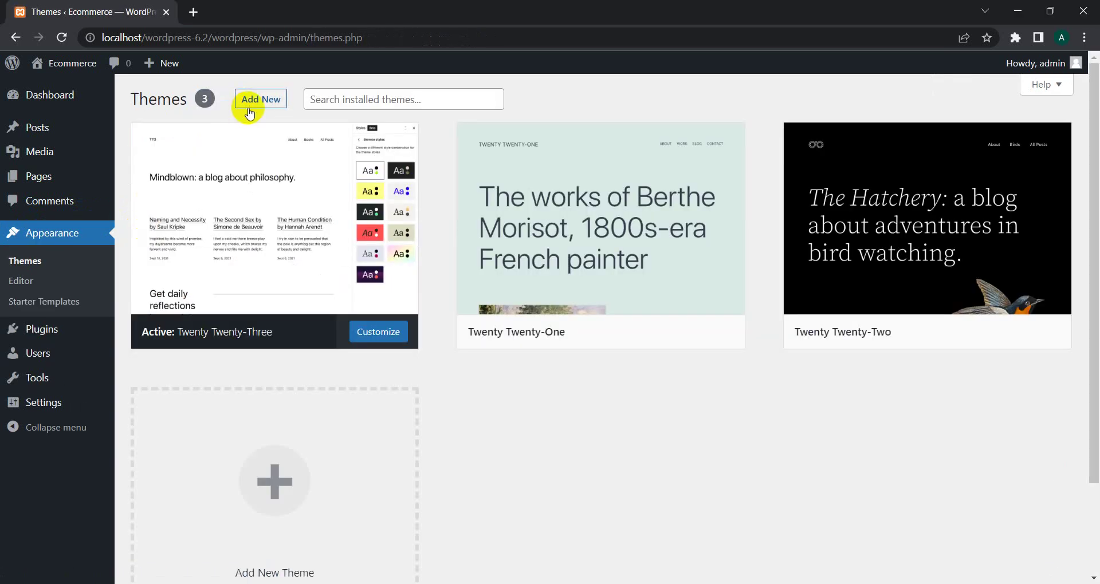
pyautogui.click(248, 104)
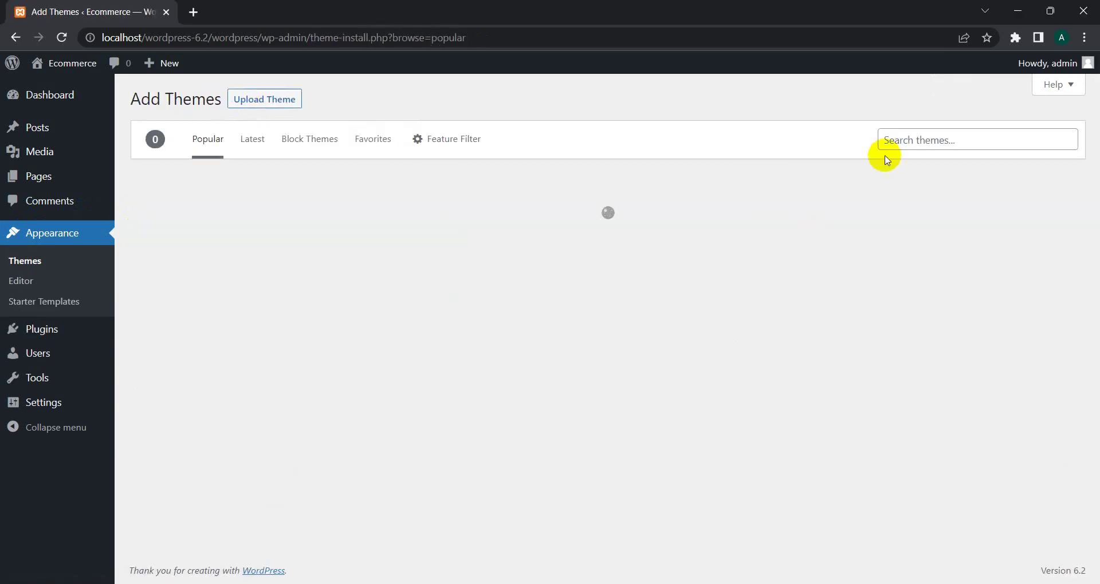
pyautogui.click(902, 141)
pyautogui.write('asttra')
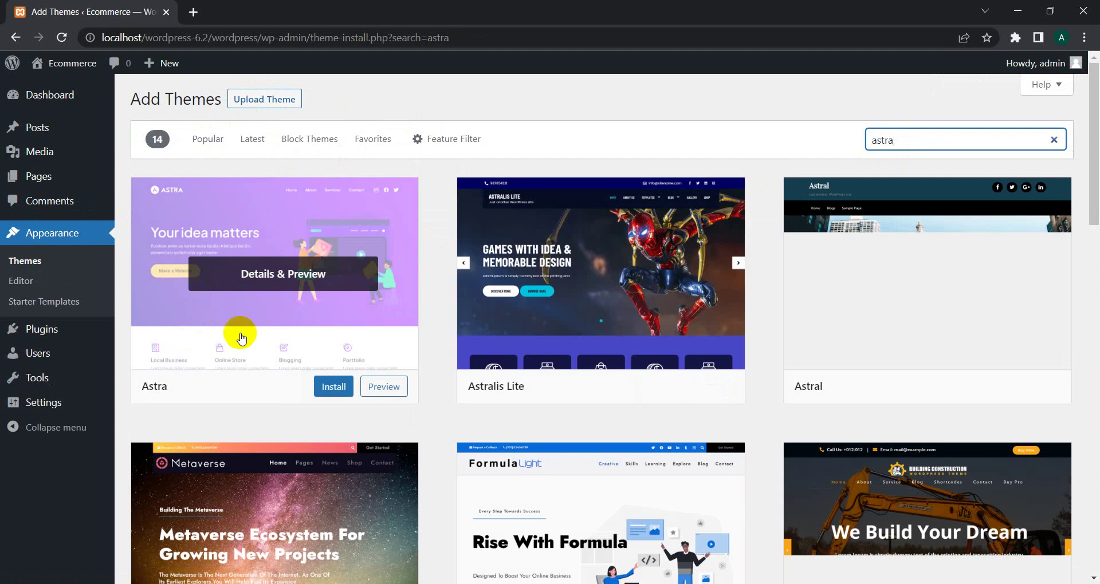
pyautogui.click(326, 385)
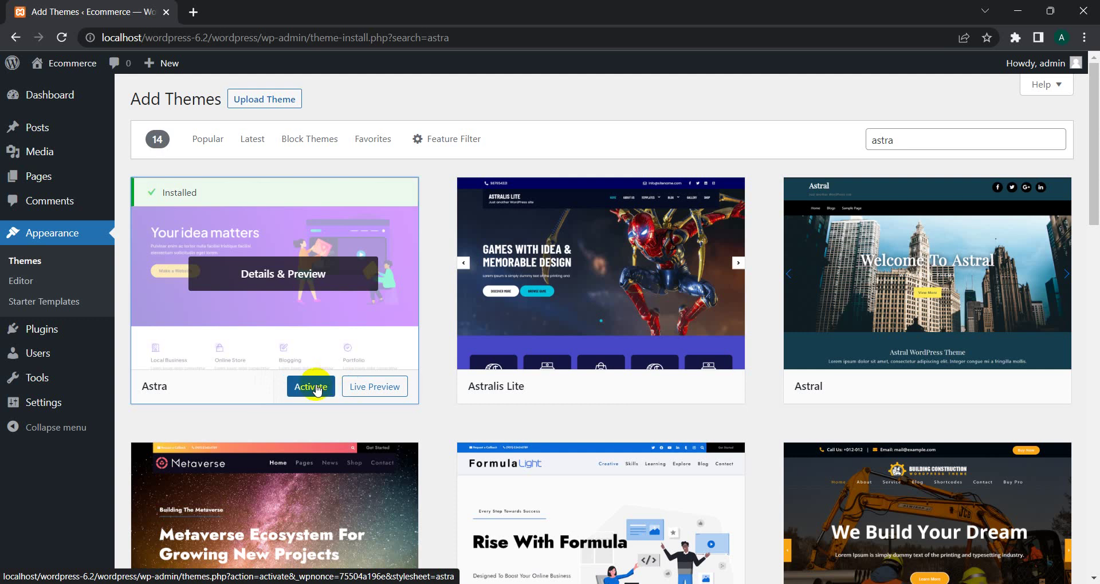
pyautogui.click(317, 389)
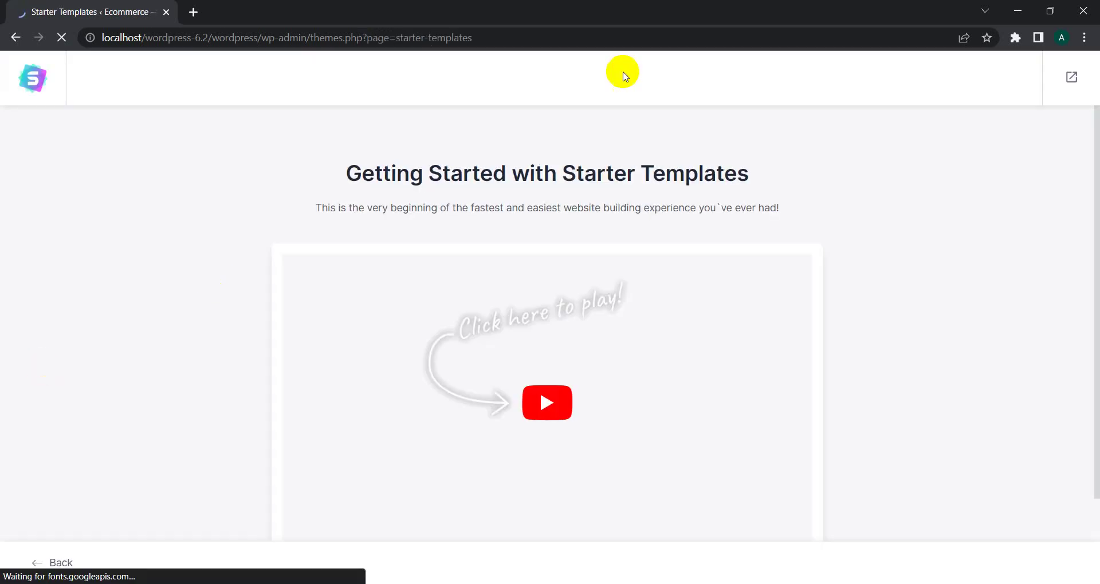
# Step: Launch the Starter Templates wizard with Build Your Website Now to reach page builder selection
pyautogui.moveTo(1092, 192); pyautogui.dragTo(1096, 234)
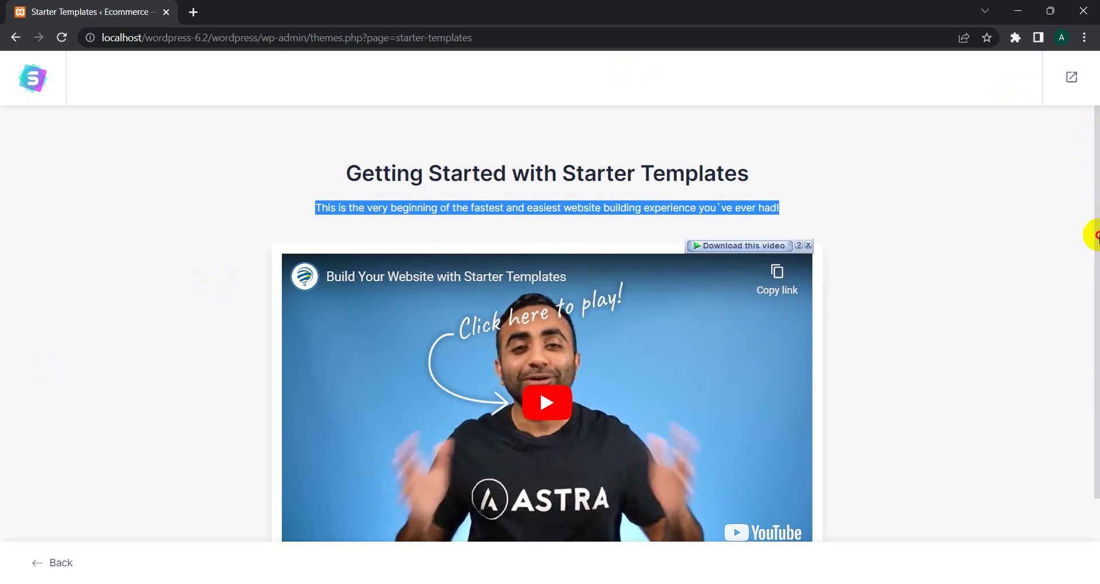
pyautogui.click(945, 212)
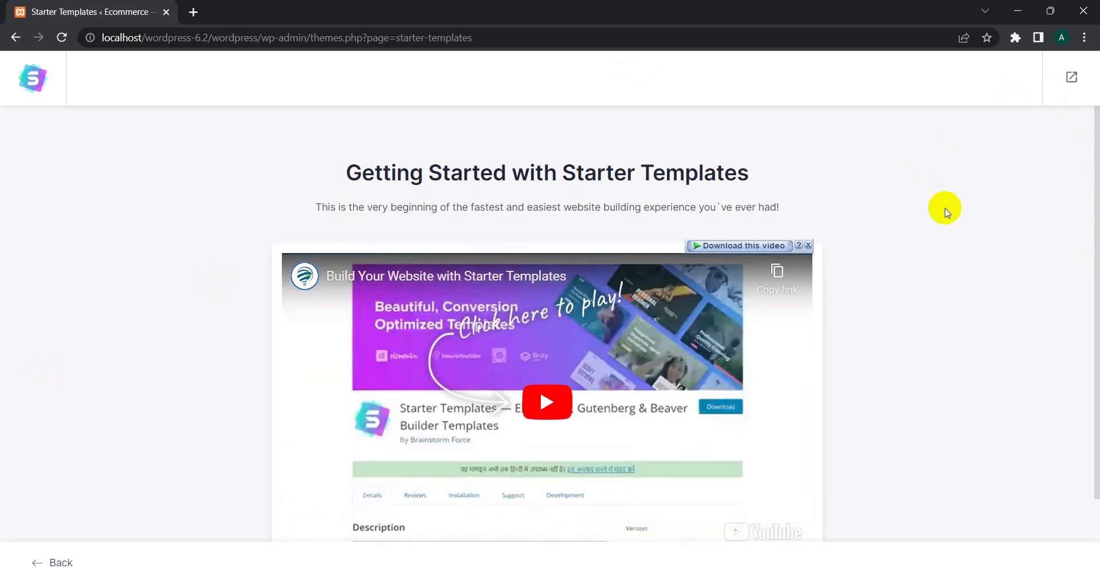
pyautogui.scroll(-2, 946, 210)
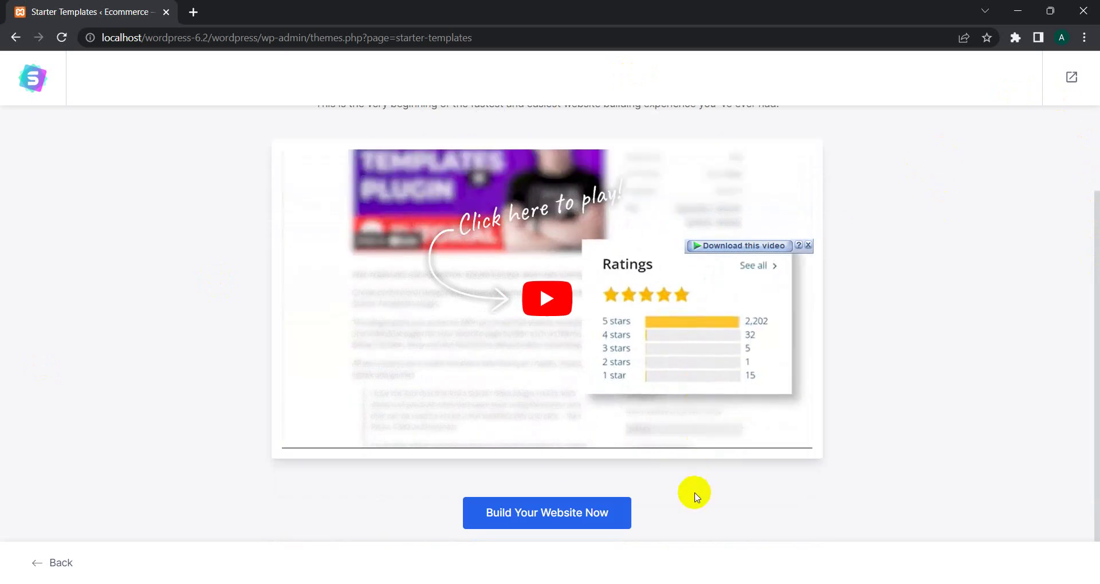
pyautogui.click(547, 513)
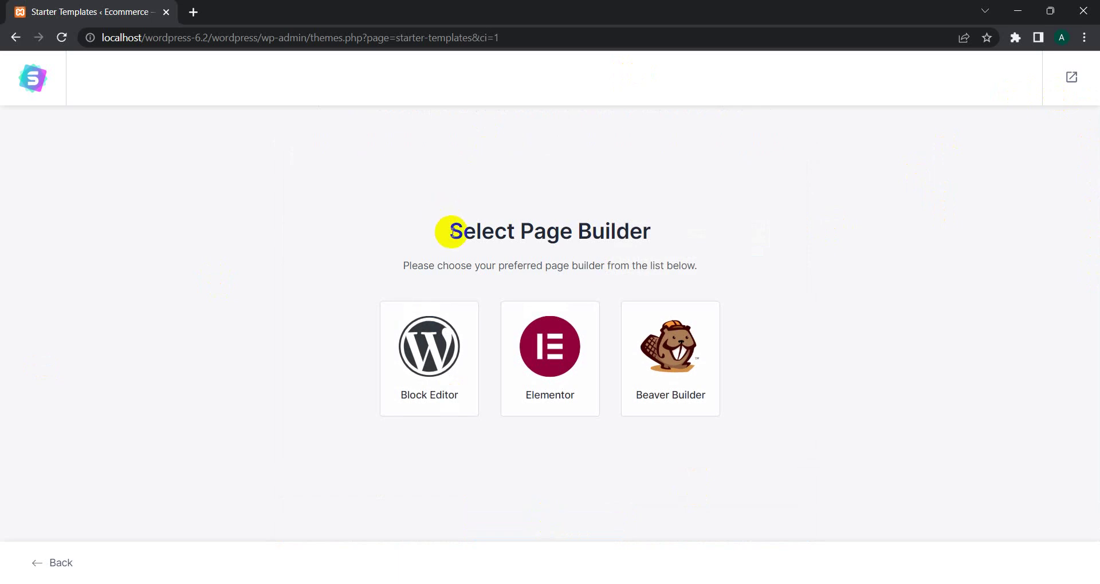
# Step: Pick Elementor as the page builder to load the starter template library
pyautogui.moveTo(449, 231); pyautogui.dragTo(672, 237)
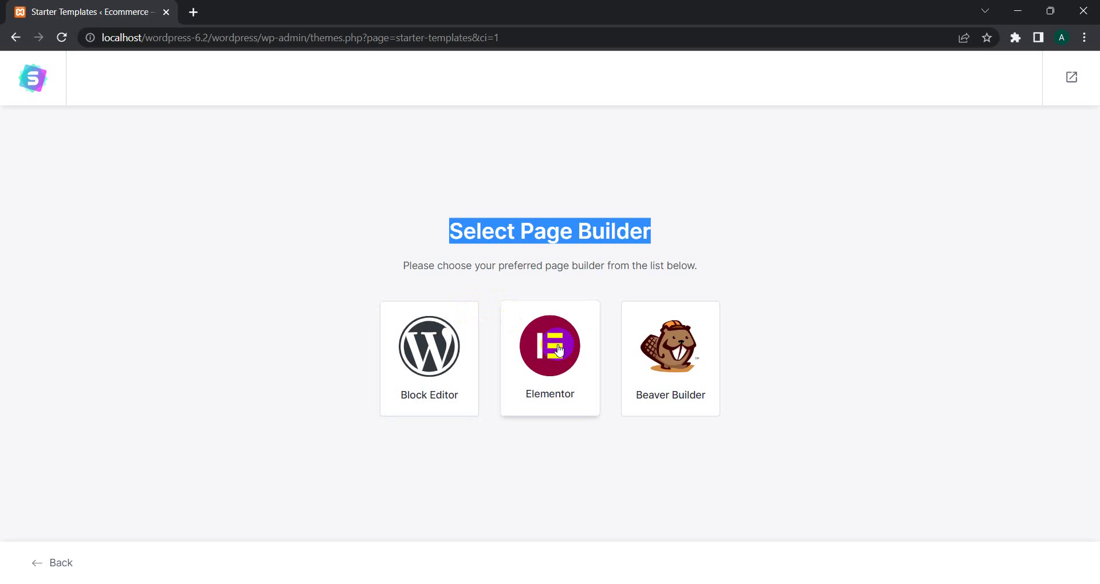
pyautogui.click(560, 351)
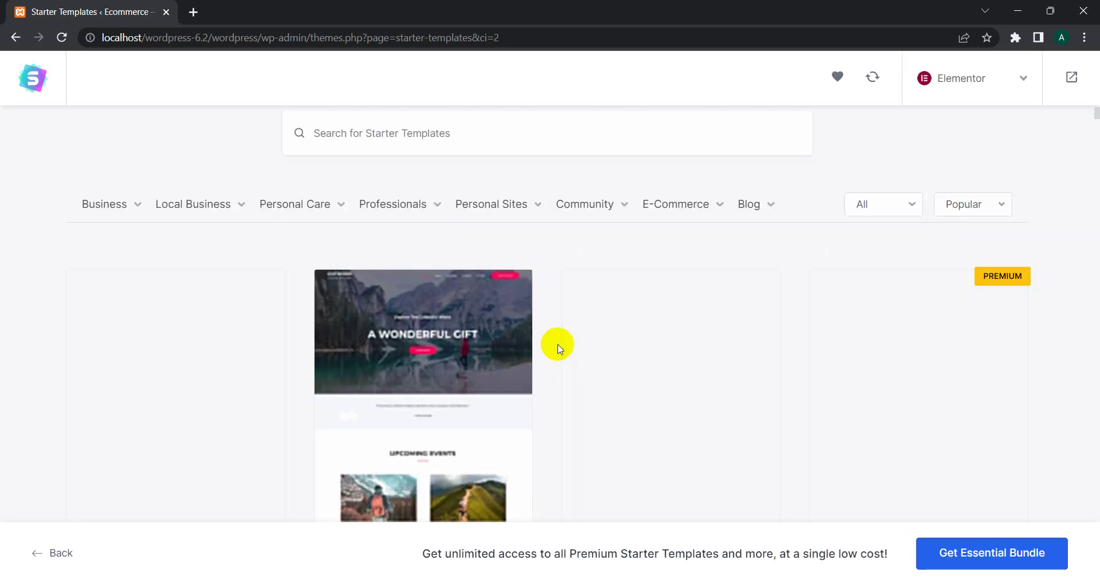
pyautogui.click(720, 211)
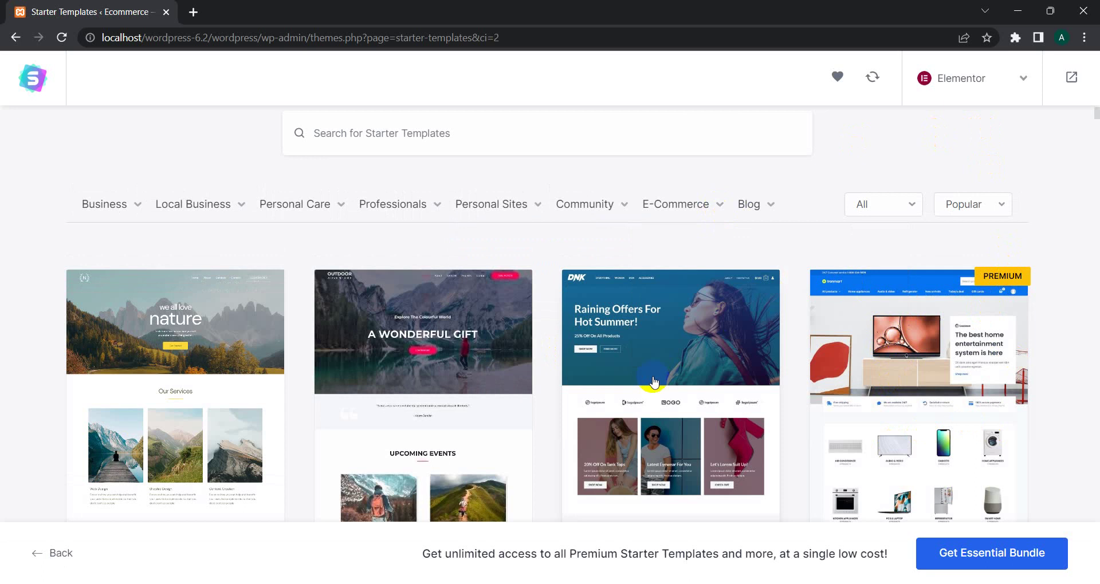
pyautogui.click(914, 291)
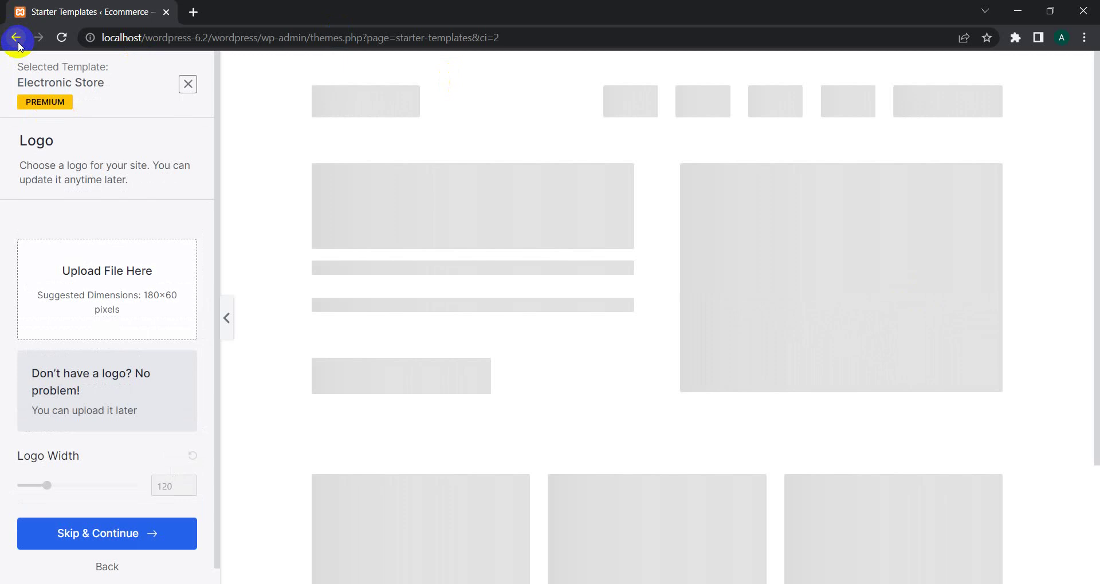
pyautogui.click(16, 39)
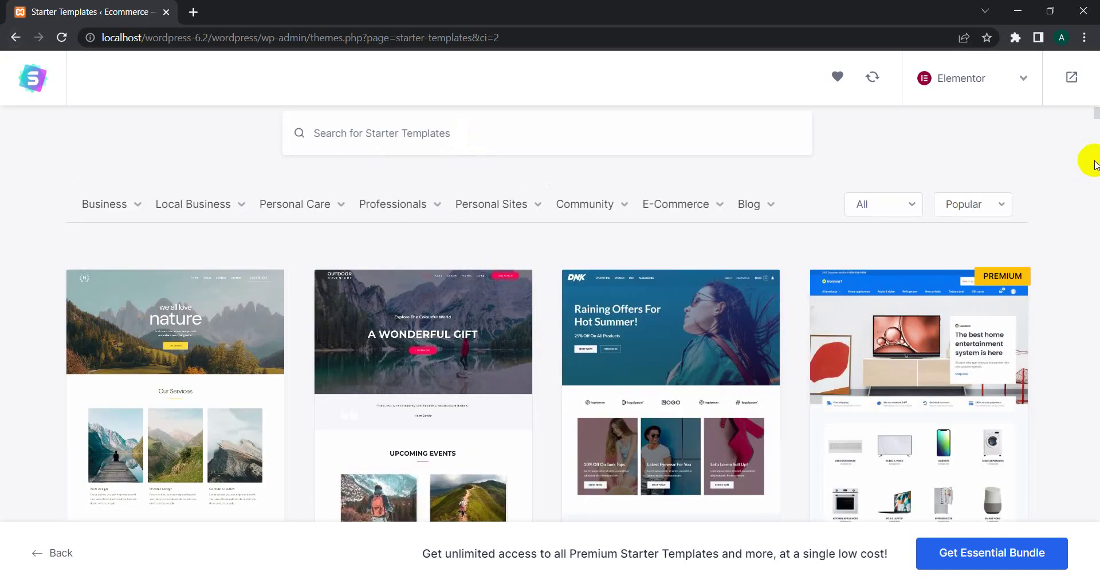
pyautogui.scroll(-14, 1080, 153)
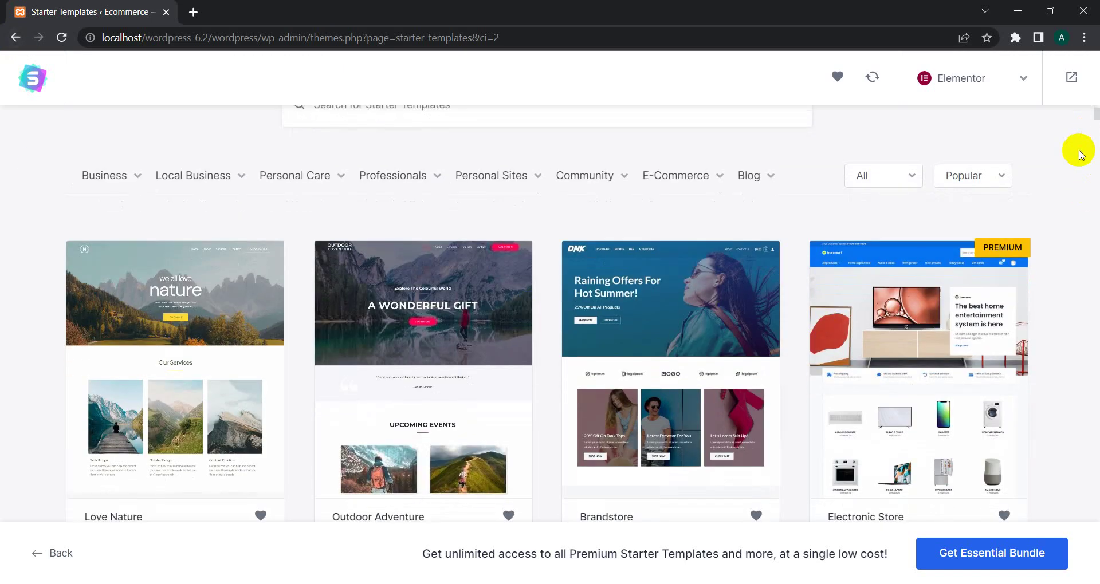
pyautogui.scroll(-12, 1080, 153)
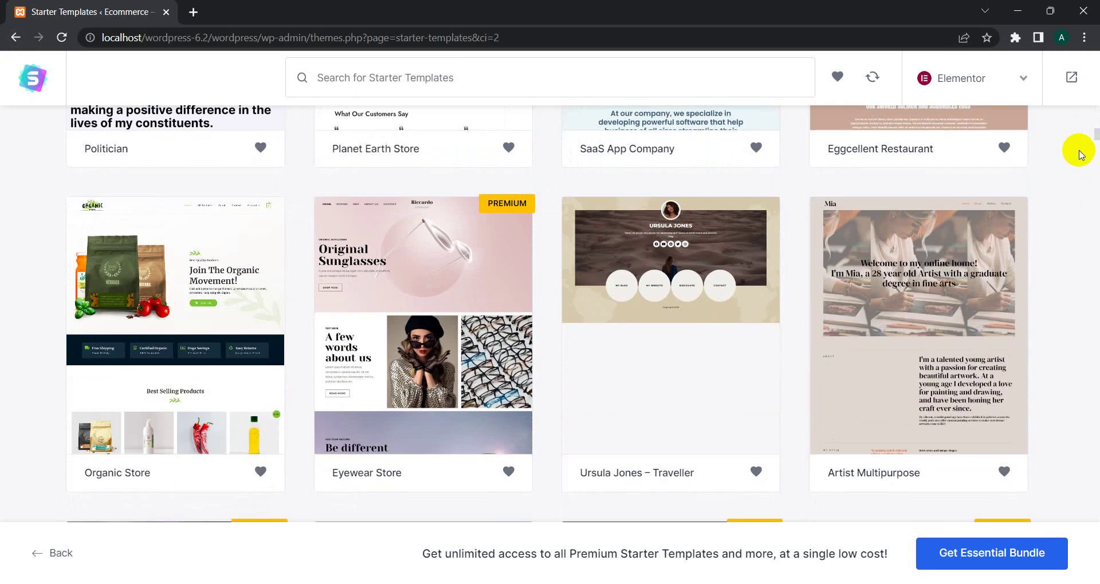
pyautogui.scroll(-2, 1079, 154)
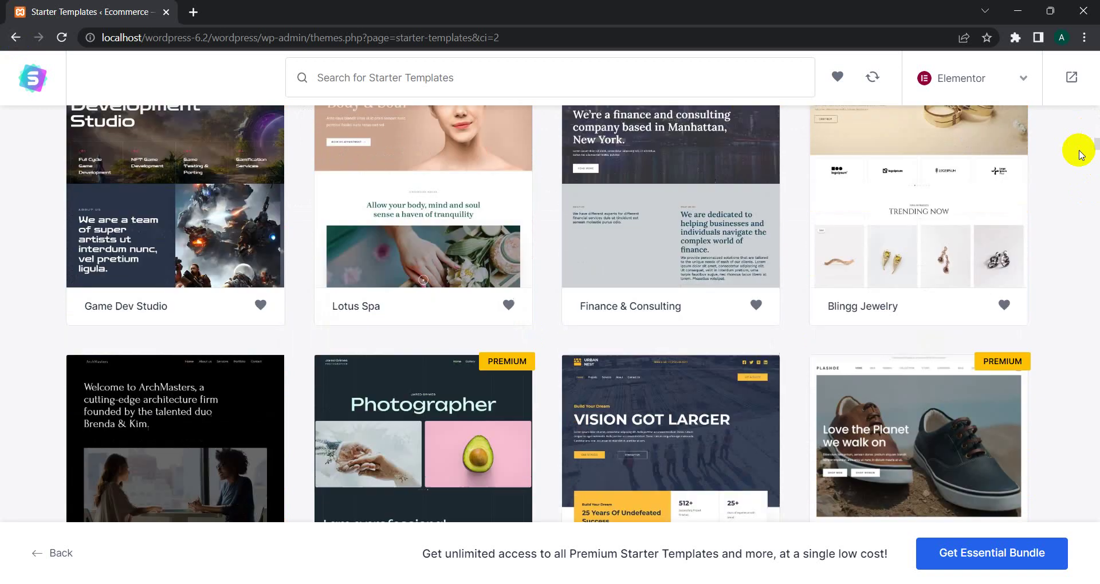
pyautogui.scroll(4, 1080, 154)
pyautogui.scroll(-9, 1080, 154)
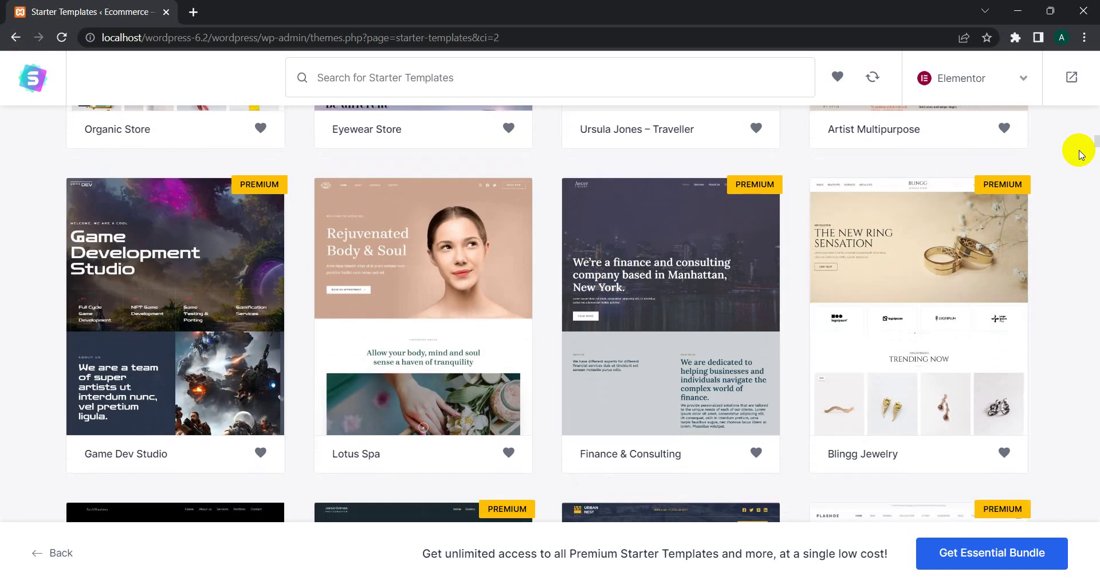
pyautogui.scroll(-15, 1080, 153)
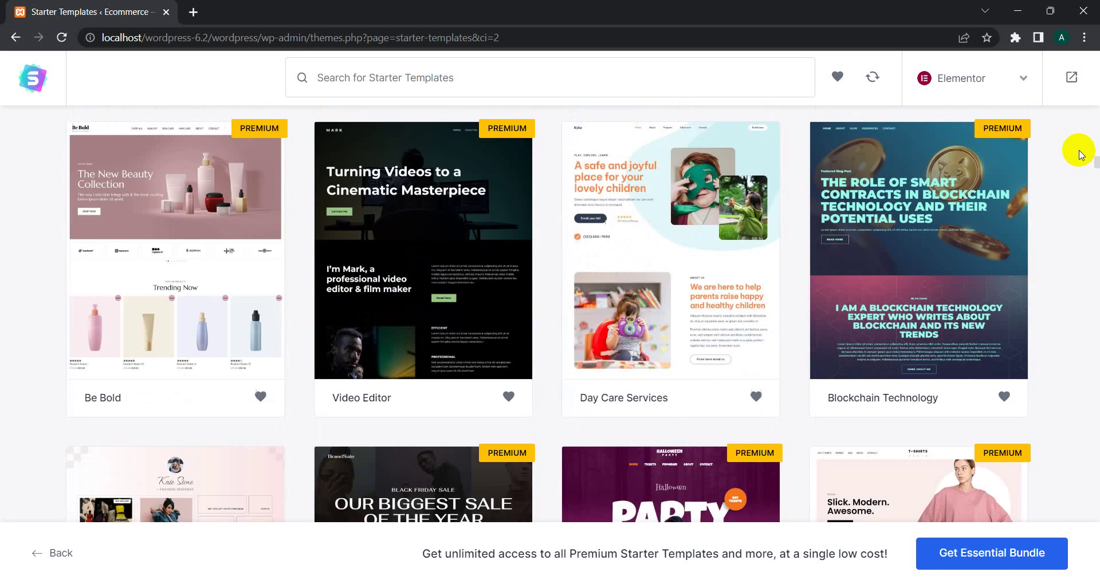
pyautogui.scroll(-10, 1080, 154)
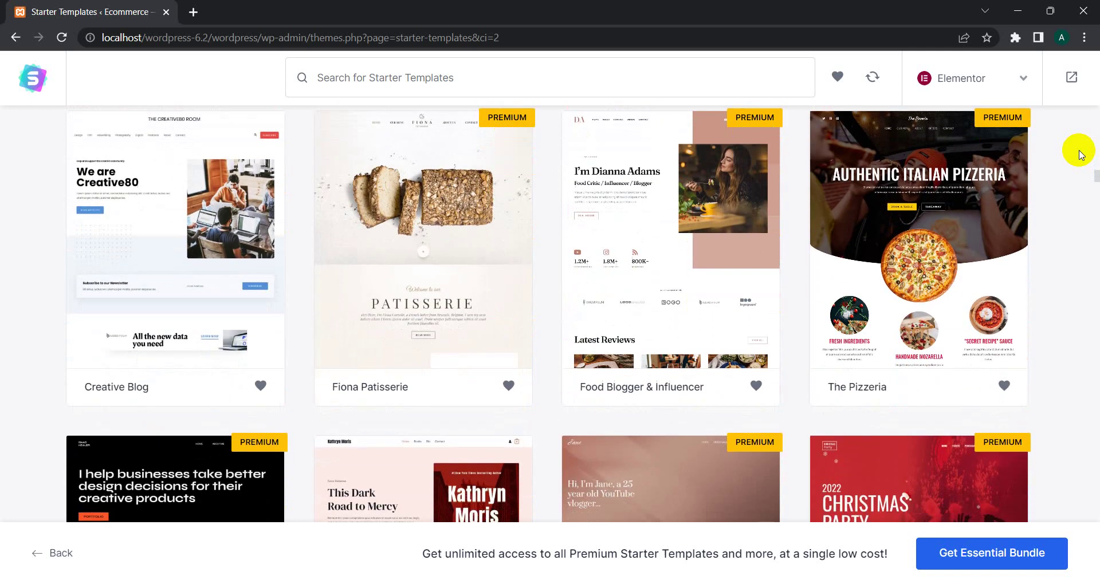
pyautogui.scroll(-12, 1080, 154)
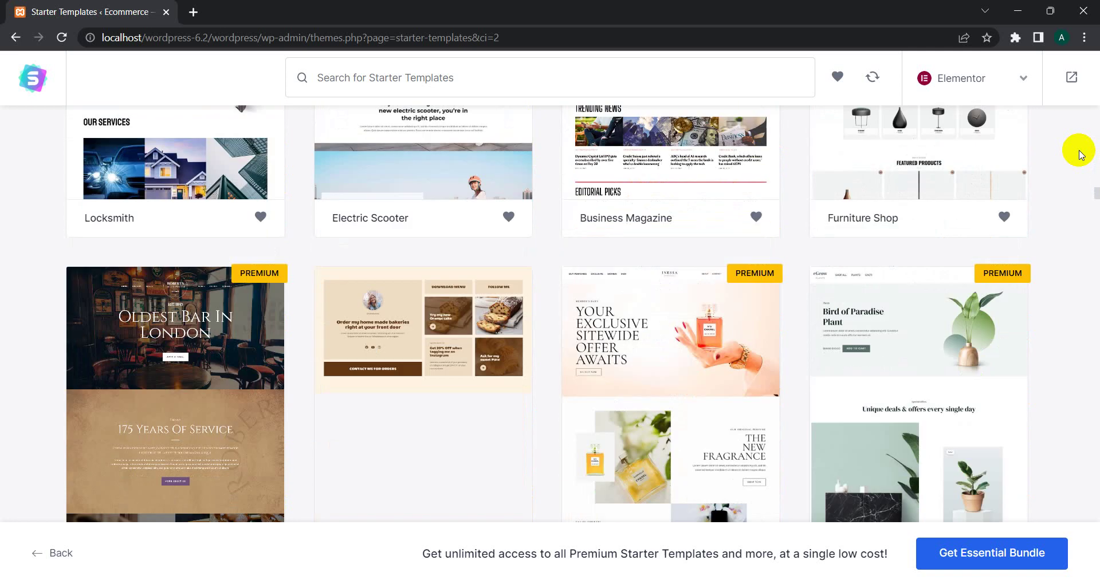
pyautogui.scroll(-10, 1079, 154)
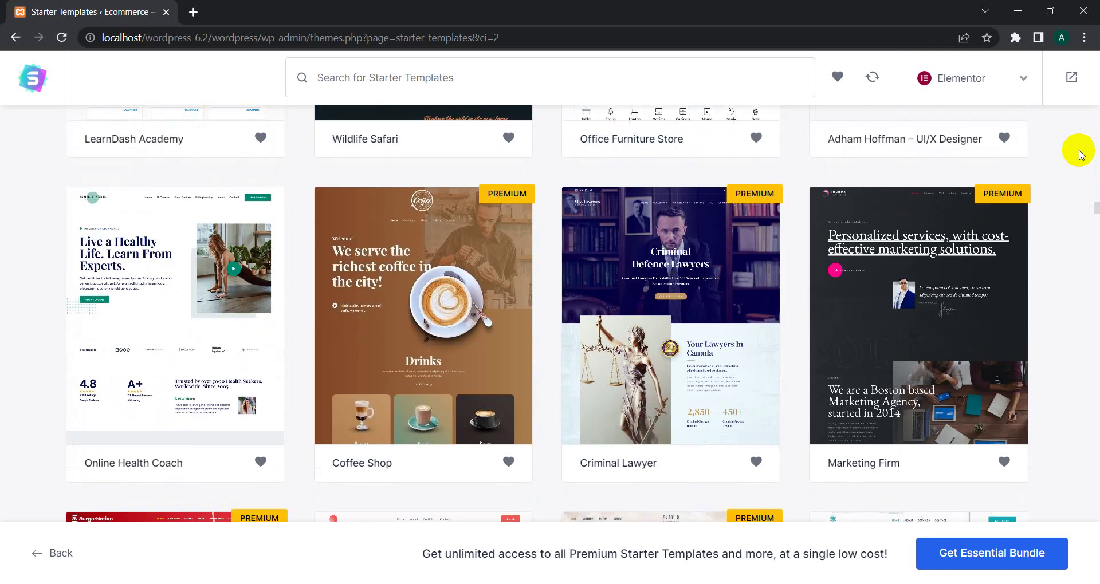
pyautogui.scroll(-10, 1079, 153)
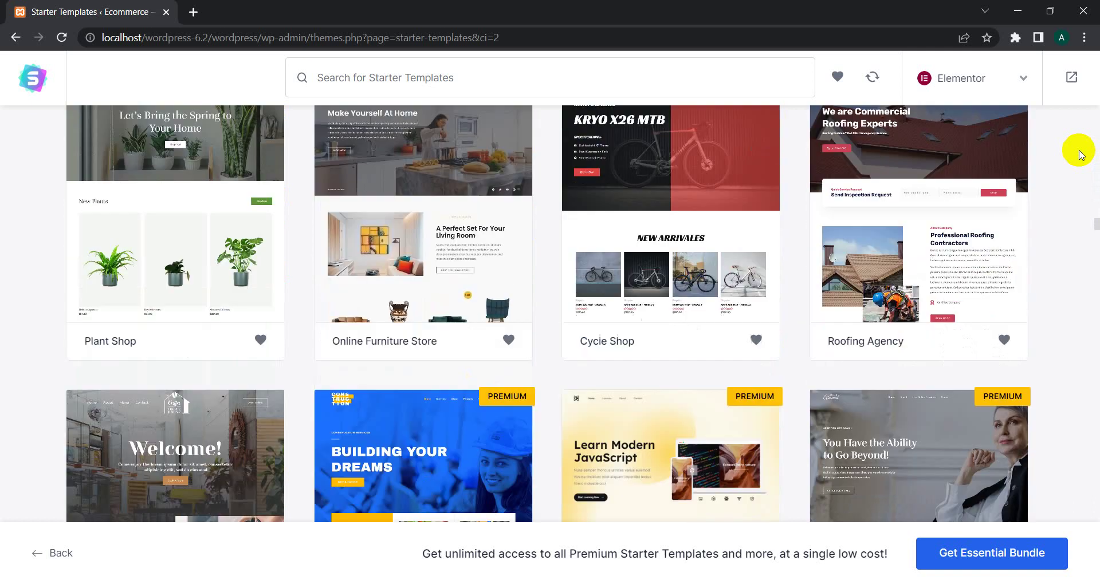
pyautogui.scroll(-10, 1079, 154)
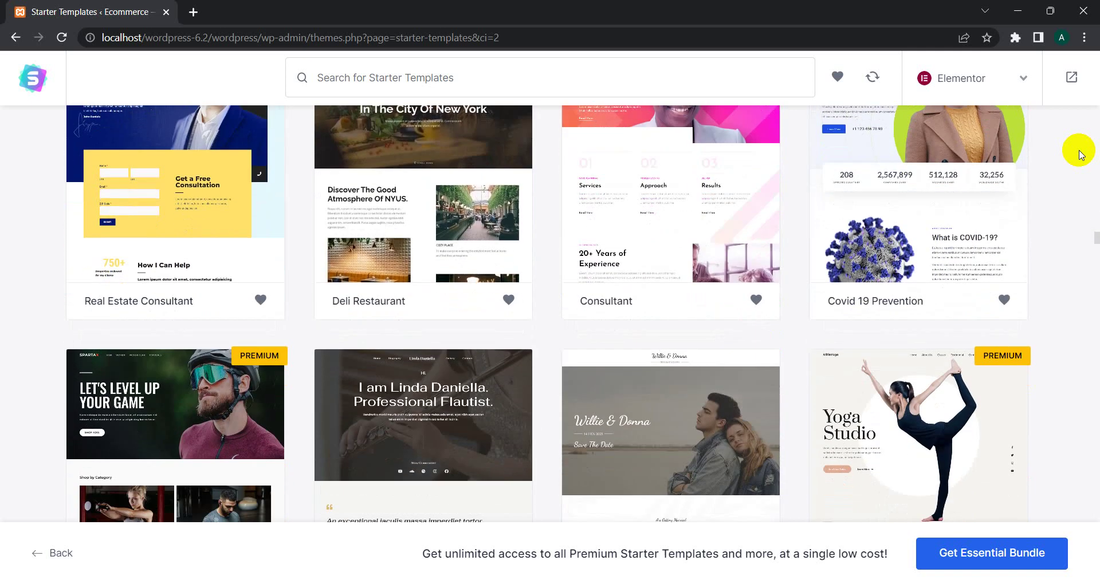
pyautogui.scroll(-8, 1079, 154)
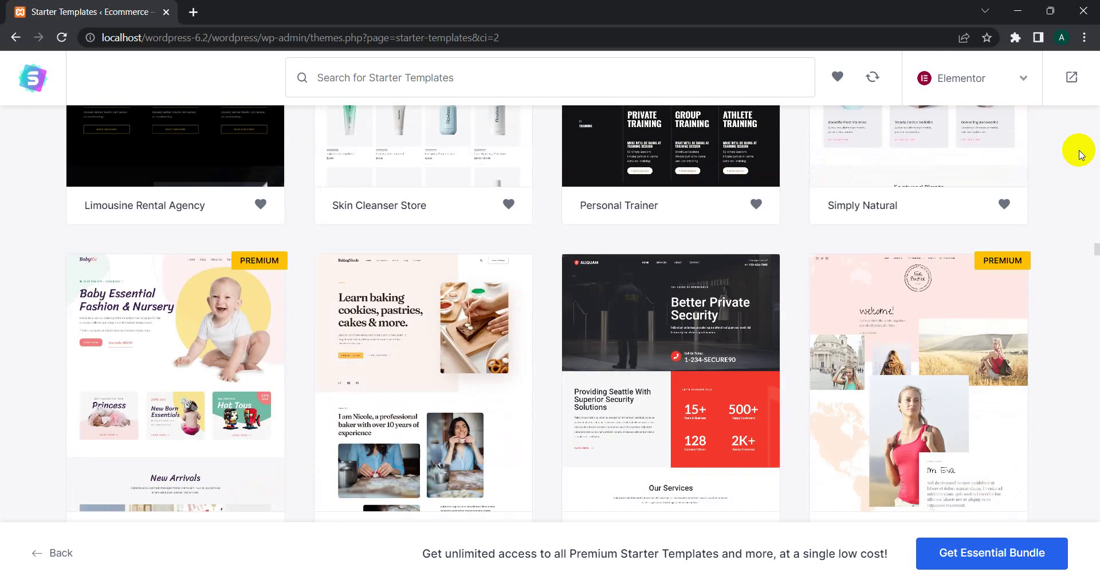
pyautogui.scroll(-12, 1079, 154)
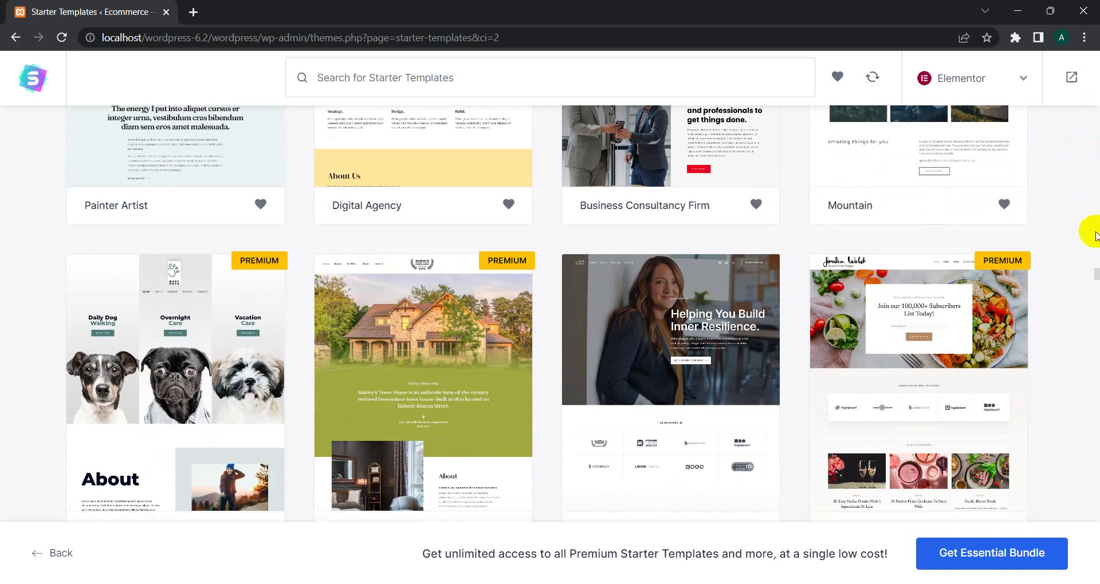
pyautogui.scroll(12, 1096, 279)
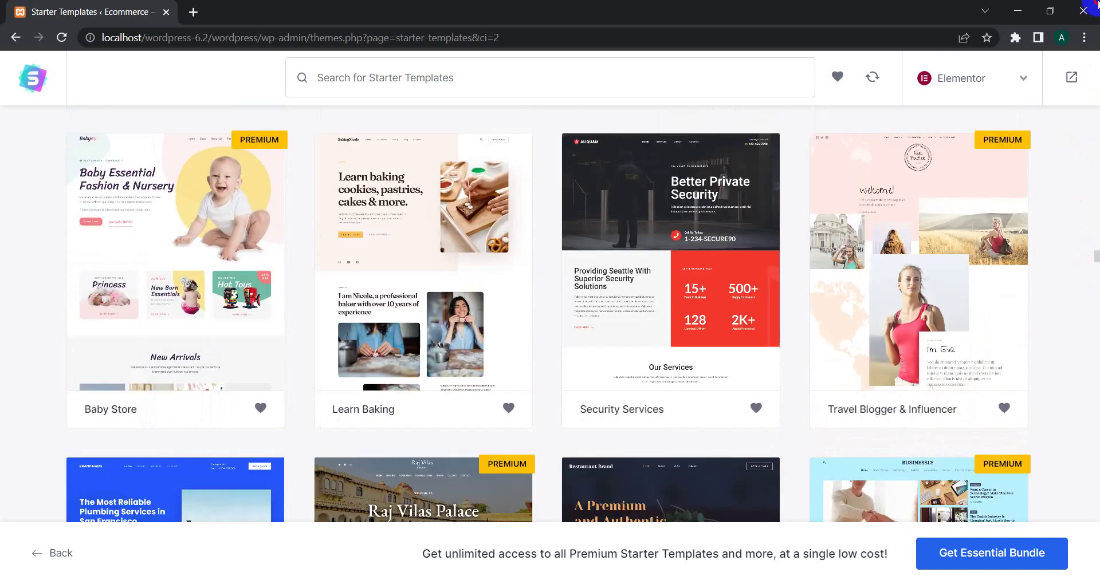
pyautogui.scroll(15, 1073, 66)
pyautogui.scroll(-5, 1073, 118)
pyautogui.scroll(6, 1073, 118)
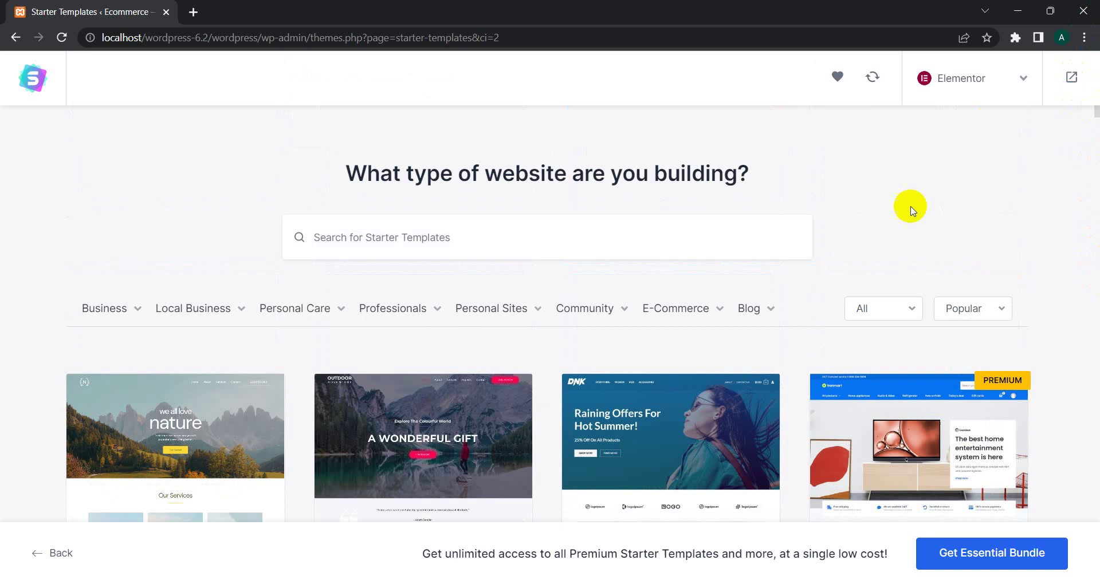
# Step: Filter templates to E-Commerce > Clothing store and select the Fashion Designer template
pyautogui.moveTo(735, 309)
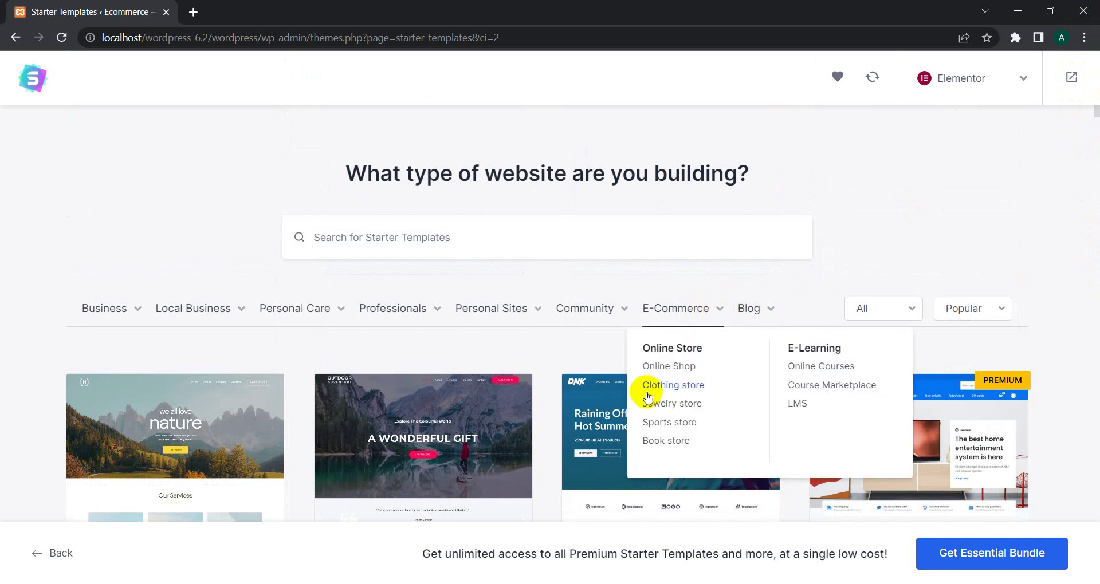
pyautogui.click(663, 405)
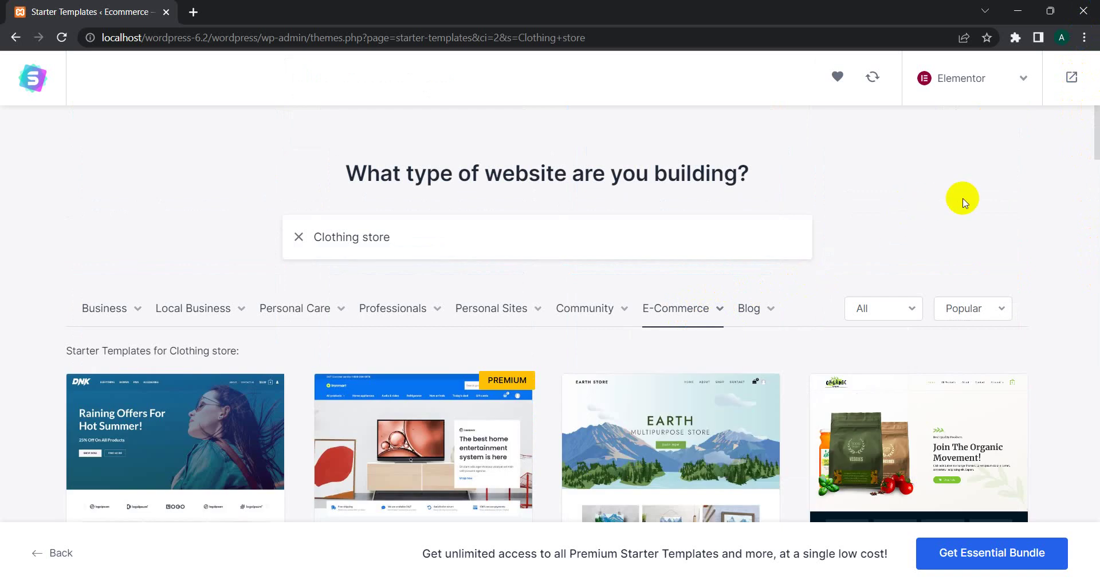
pyautogui.scroll(-9, 962, 201)
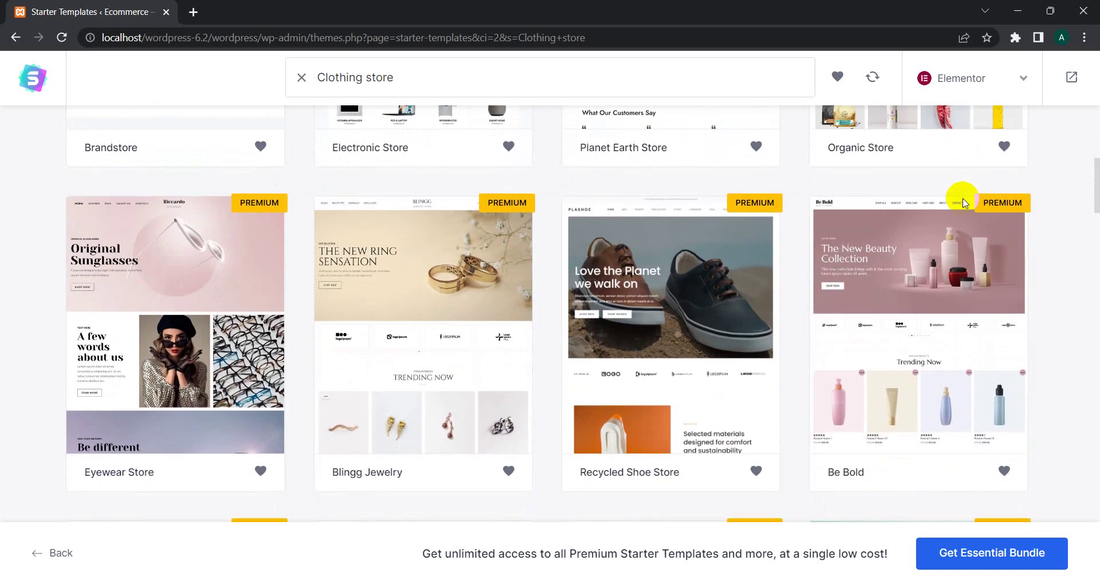
pyautogui.scroll(-8, 962, 201)
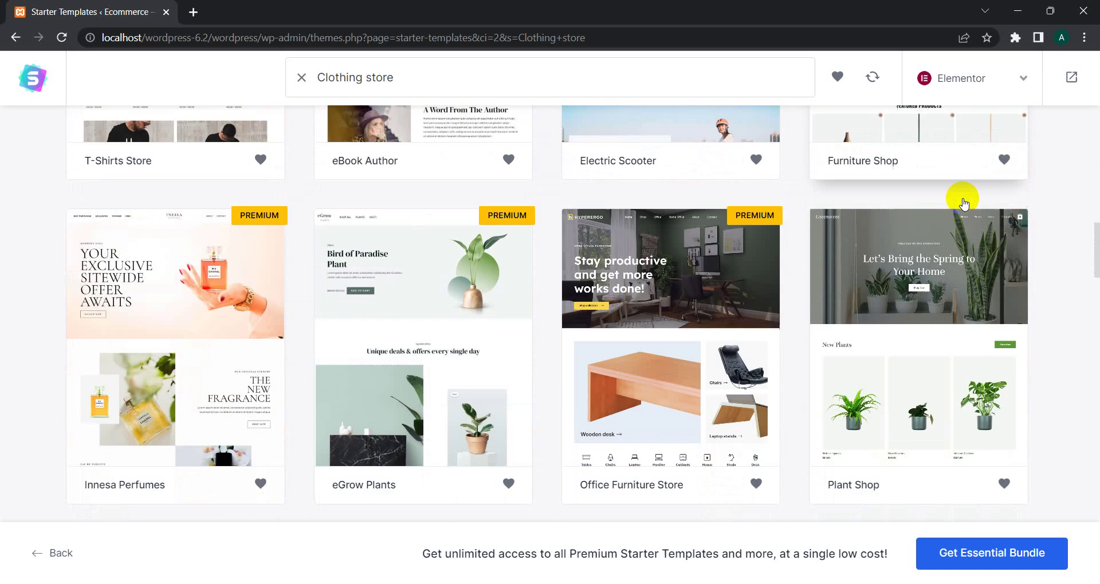
pyautogui.scroll(-10, 963, 202)
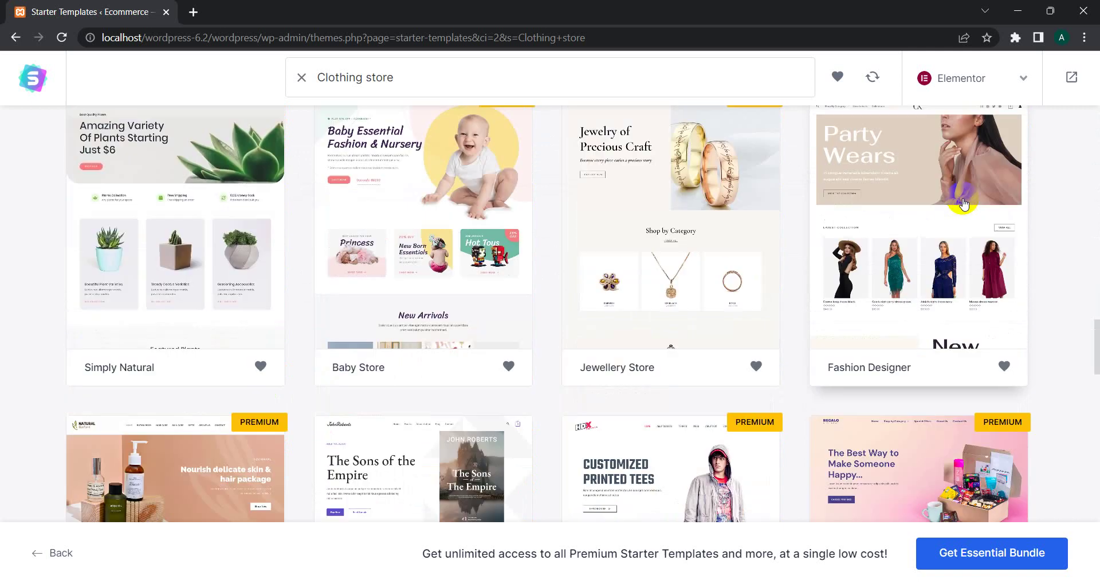
pyautogui.scroll(1, 963, 204)
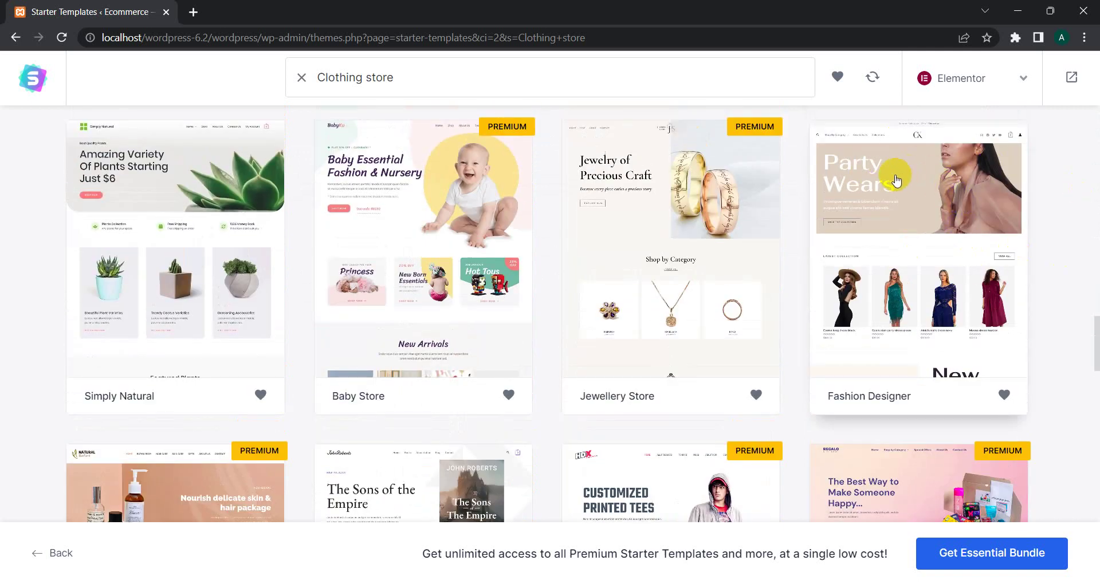
pyautogui.click(896, 181)
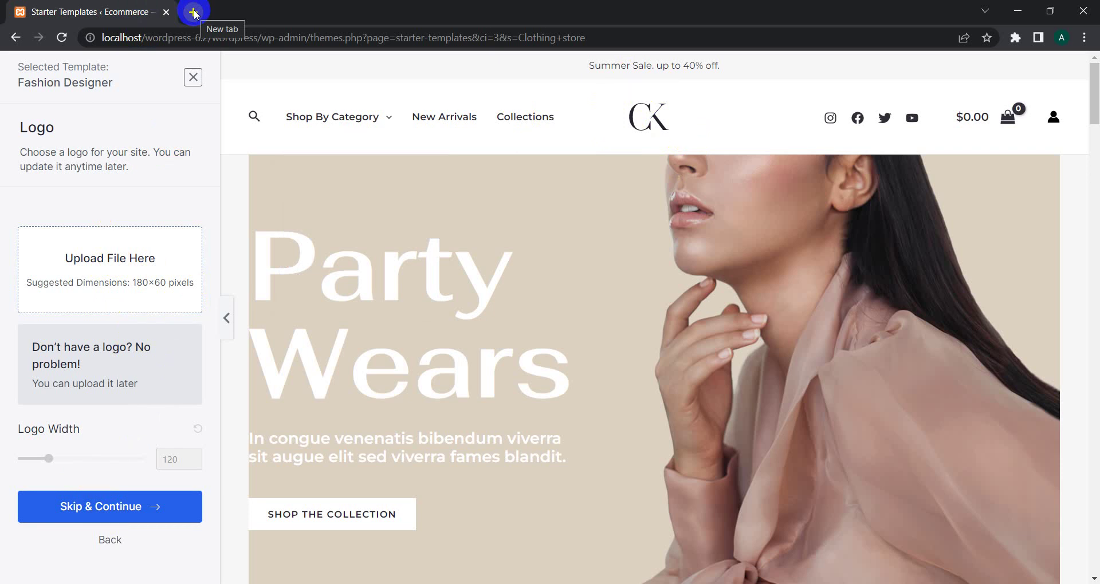
# Step: Search the web for 'canva logo for website' in a new browser tab
pyautogui.click(194, 11)
pyautogui.write('lo')
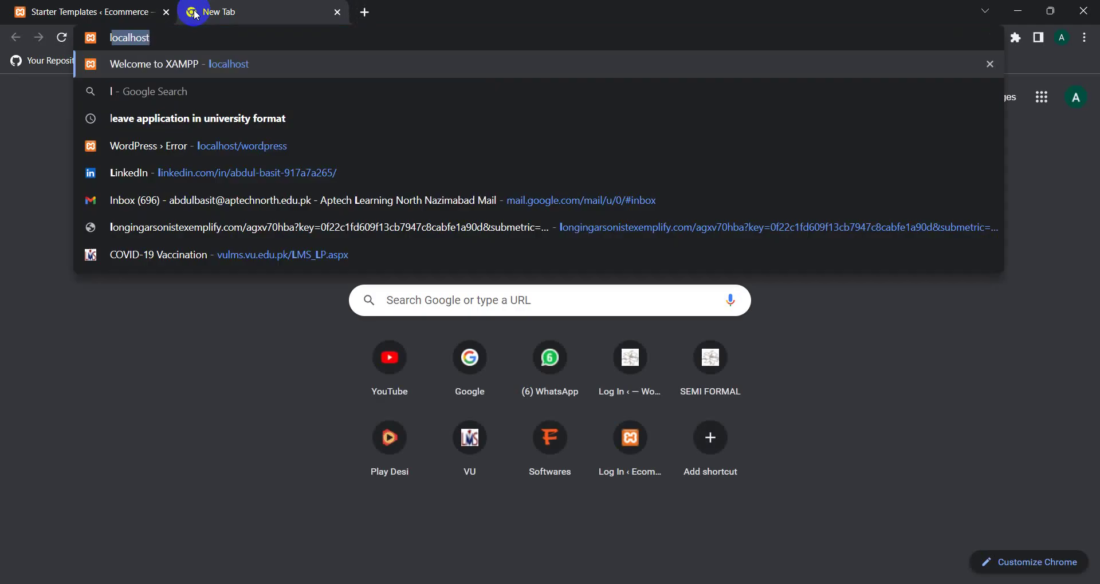
pyautogui.press('BackSpace')
pyautogui.press('BackSpace')
pyautogui.press('BackSpace')
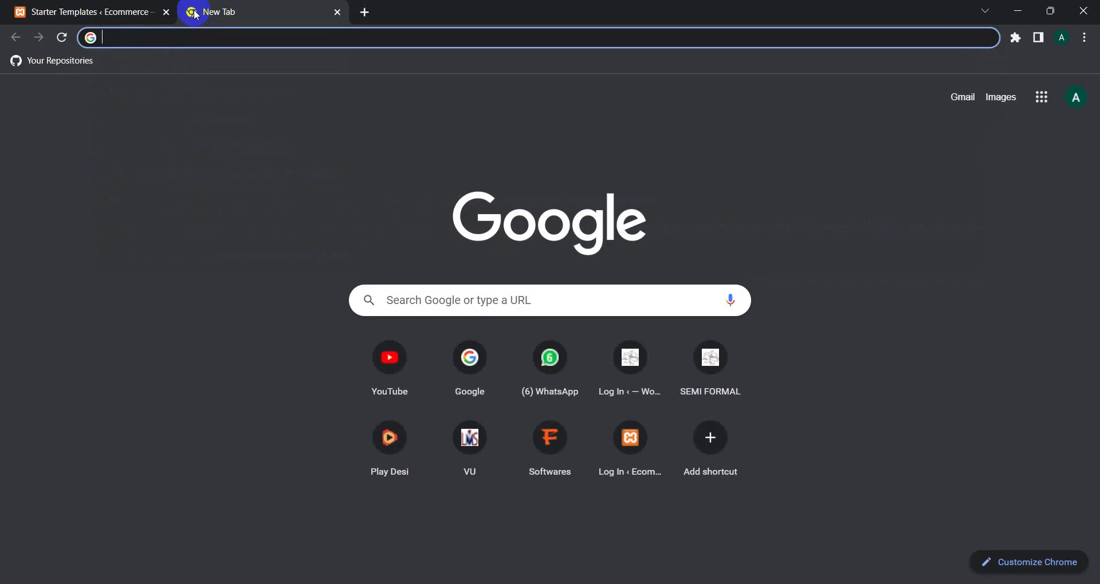
pyautogui.write('canvas')
pyautogui.press('BackSpace')
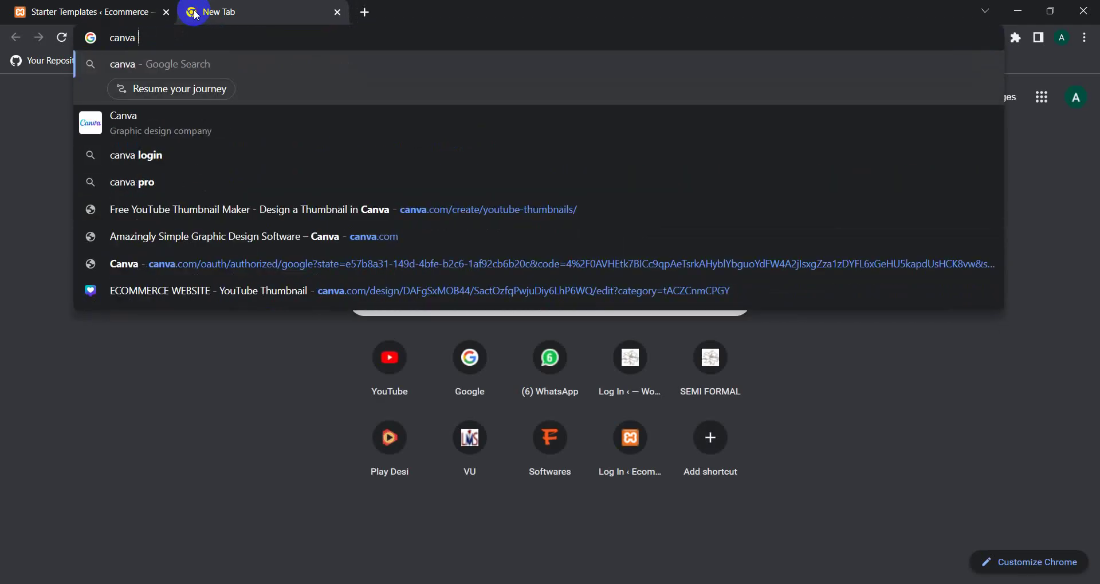
pyautogui.write('logo for ')
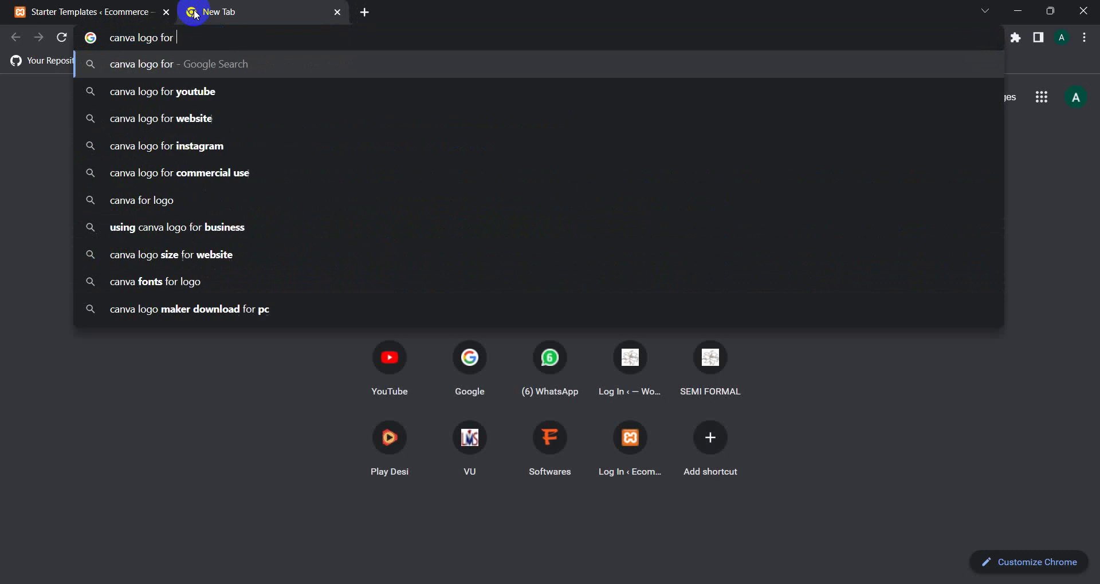
pyautogui.write('webs')
pyautogui.press('Return')
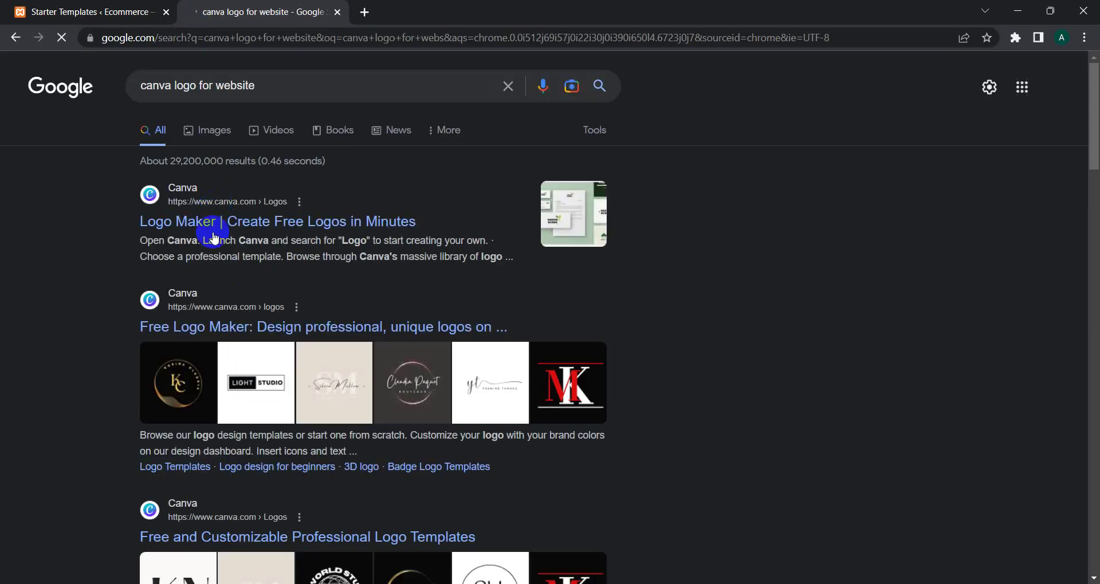
# Step: Open Canva's free logo maker and start designing a custom blank logo
pyautogui.click(197, 220)
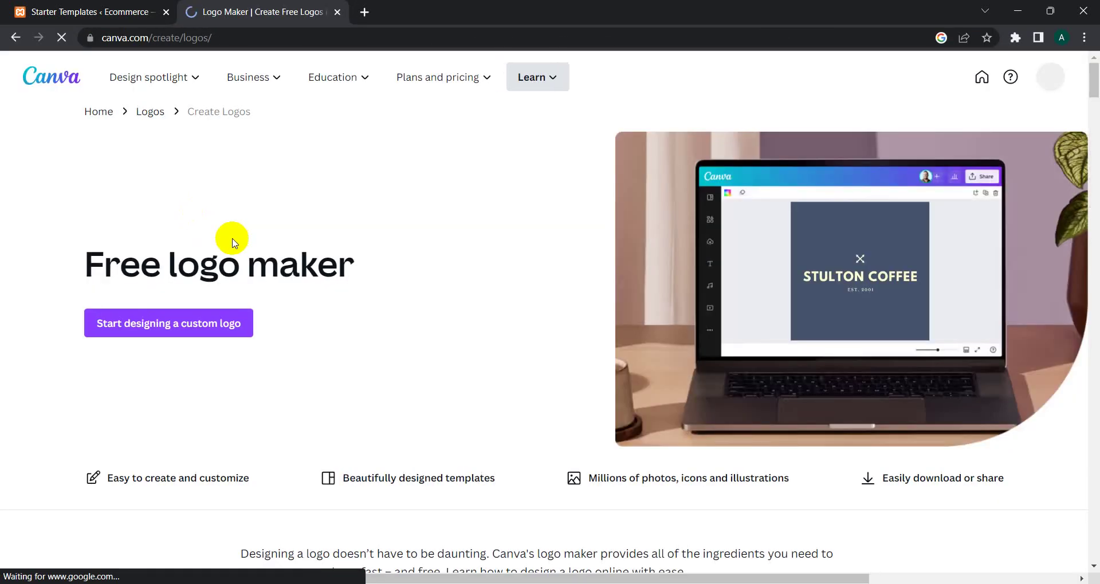
pyautogui.moveTo(1096, 79)
pyautogui.mouseDown()
pyautogui.moveTo(1095, 145)
pyautogui.moveTo(1096, 80)
pyautogui.mouseUp()
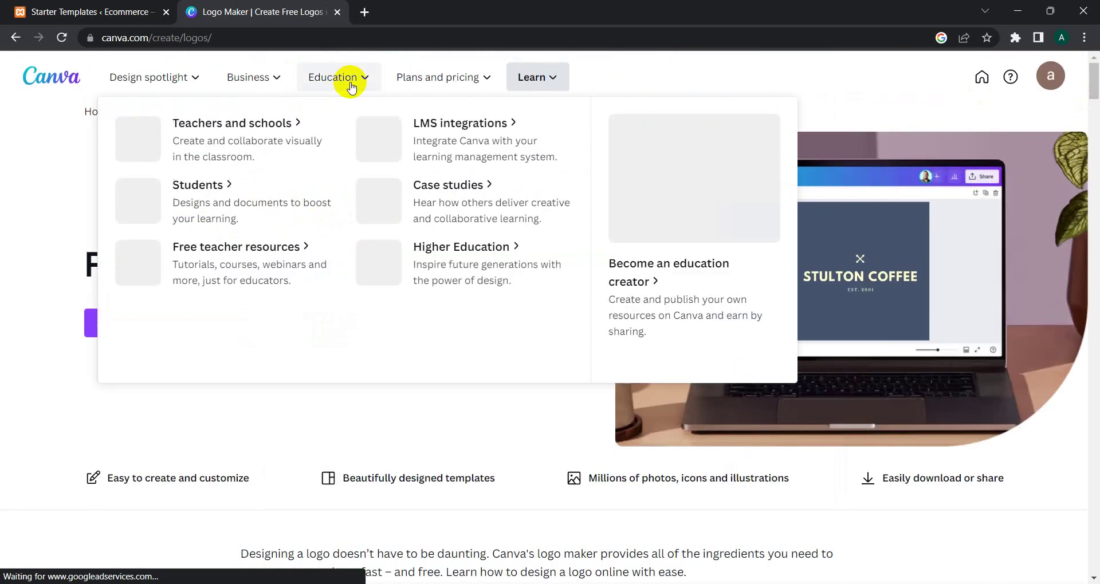
pyautogui.moveTo(273, 77)
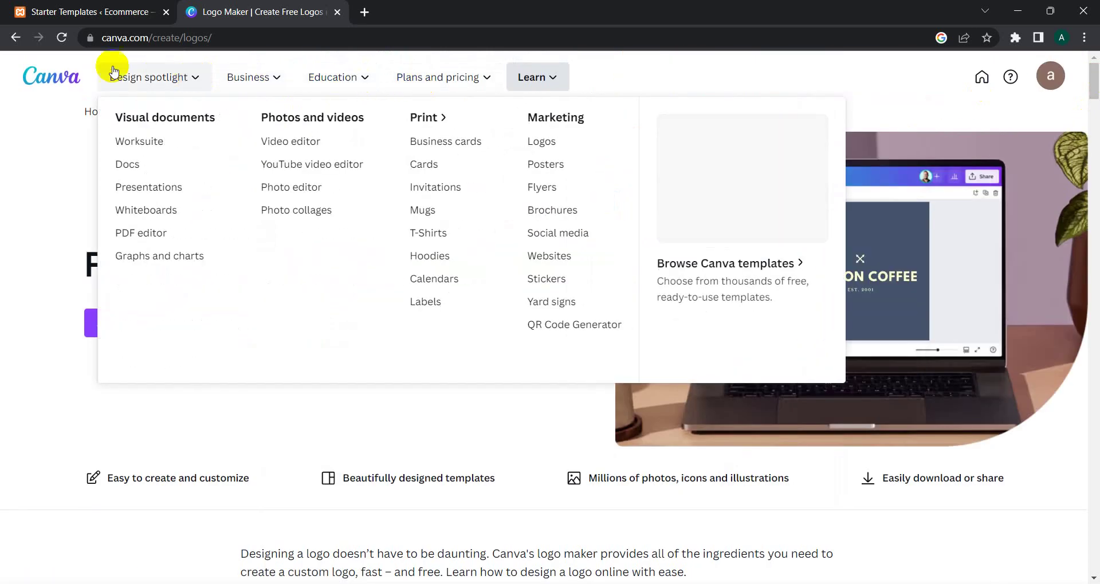
pyautogui.click(148, 332)
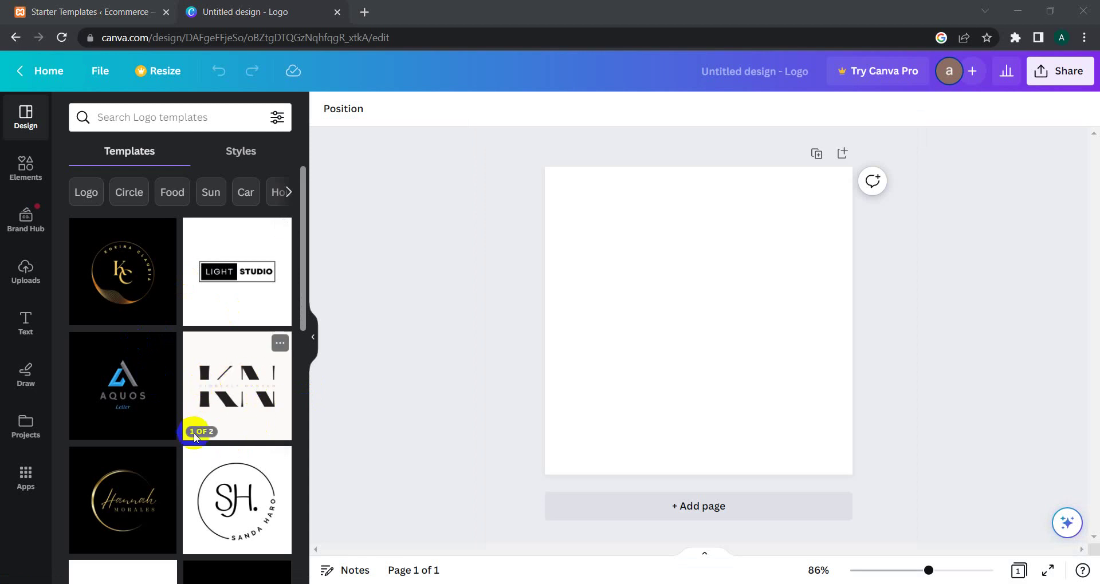
# Step: Apply the SH circle logo template and try downloading the design as a PNG
pyautogui.click(228, 515)
pyautogui.click(757, 235)
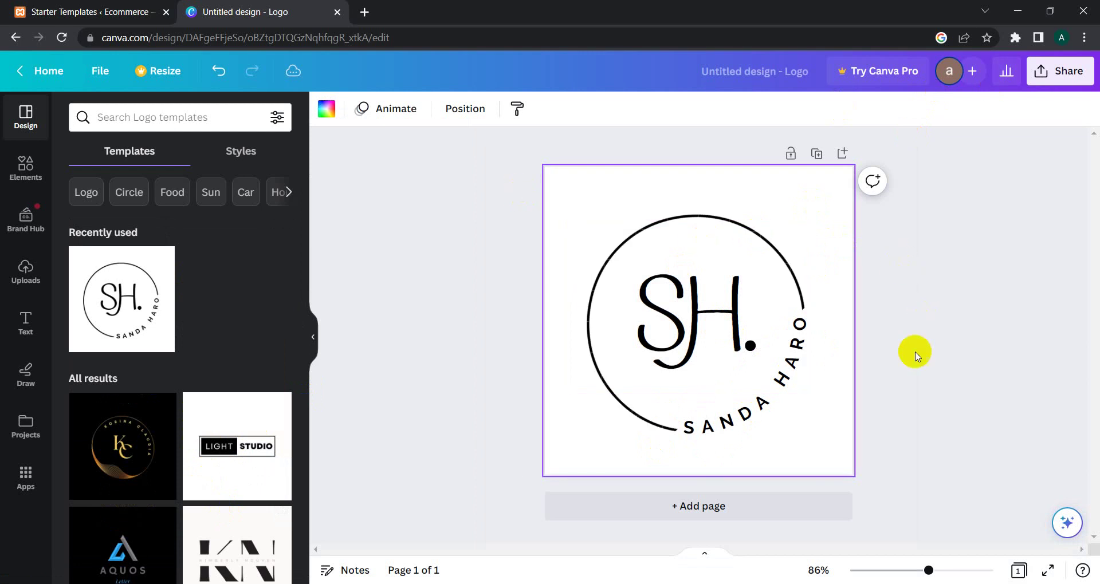
pyautogui.click(1056, 76)
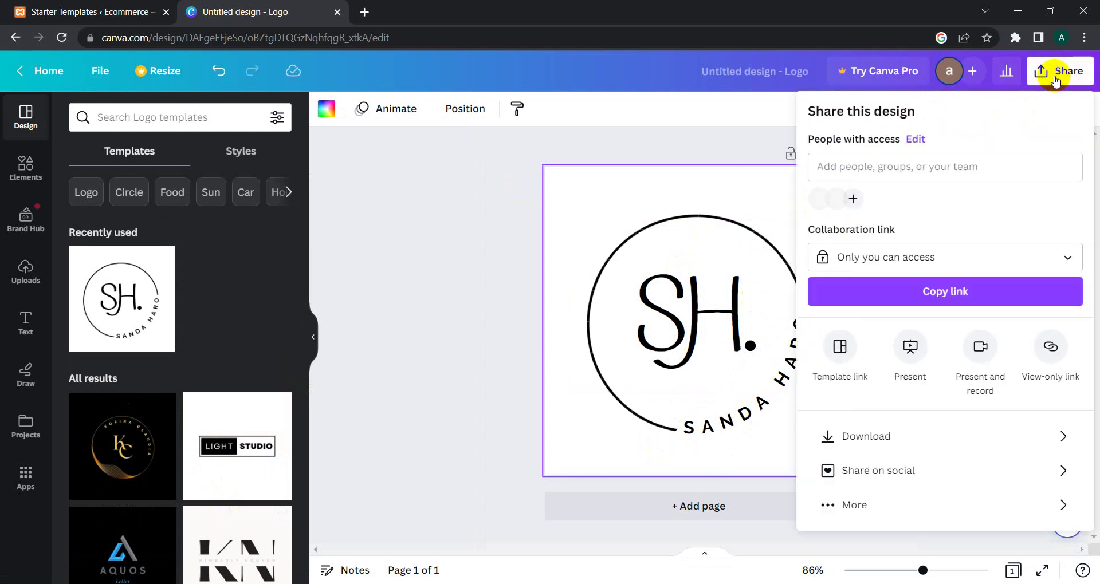
pyautogui.click(889, 446)
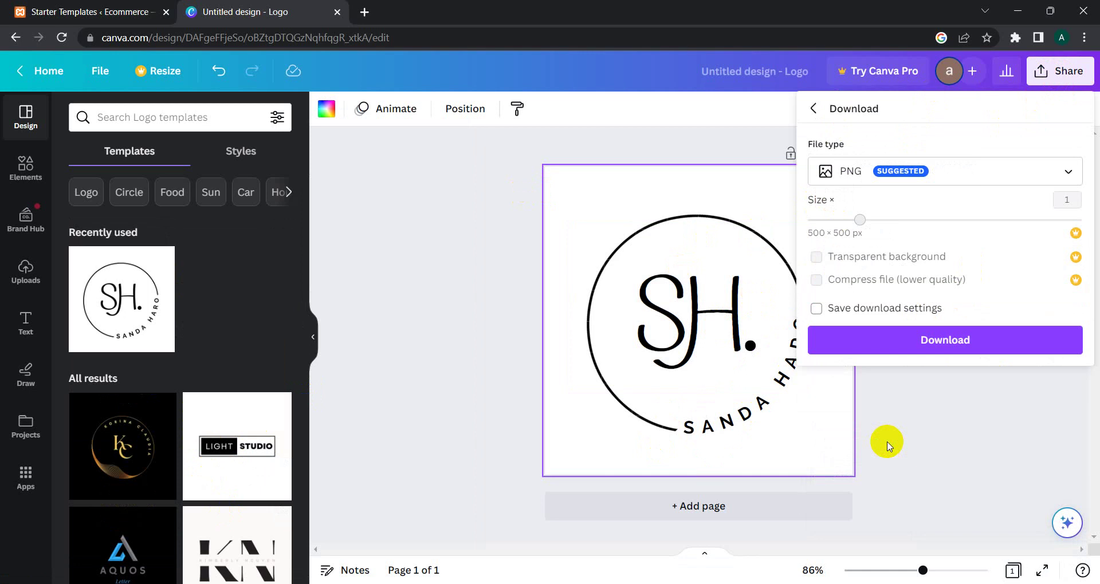
pyautogui.click(926, 343)
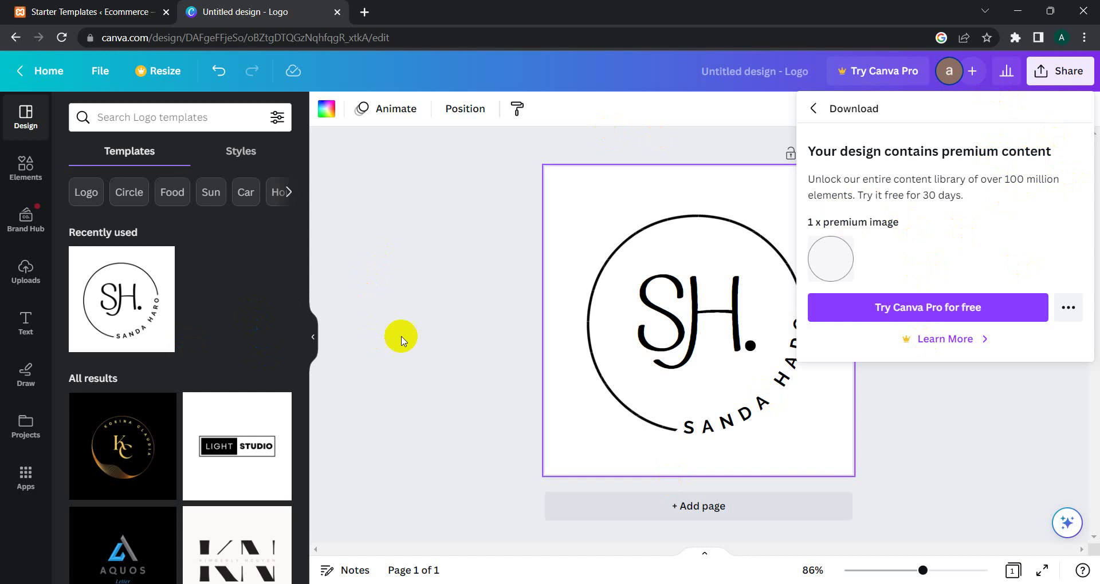
# Step: Dismiss the premium prompt, collapse the side panel and return to the WordPress Starter Templates tab
pyautogui.click(280, 334)
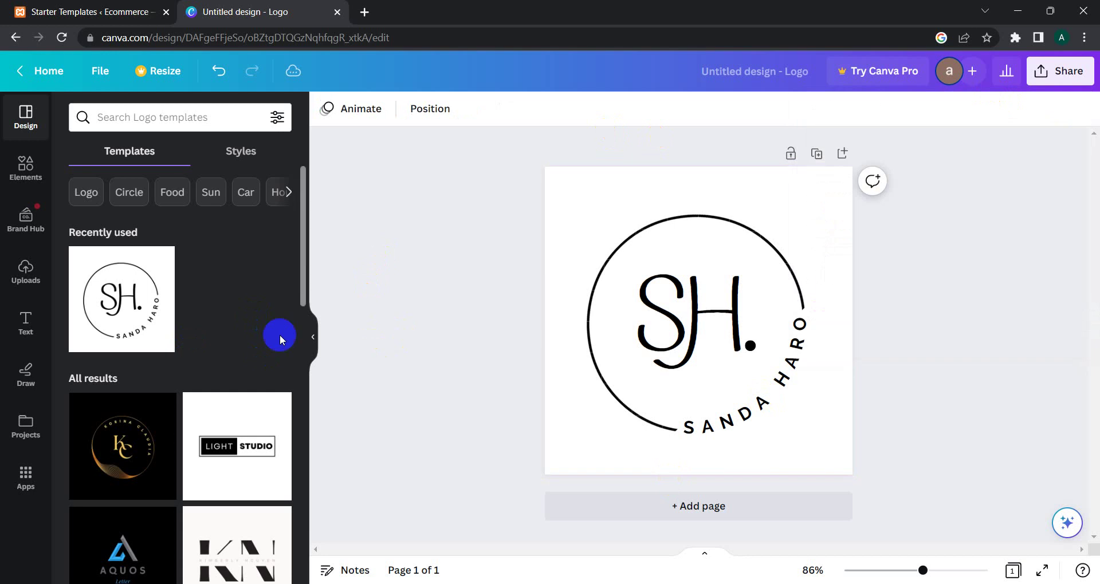
pyautogui.moveTo(301, 277); pyautogui.dragTo(312, 356)
pyautogui.click(313, 356)
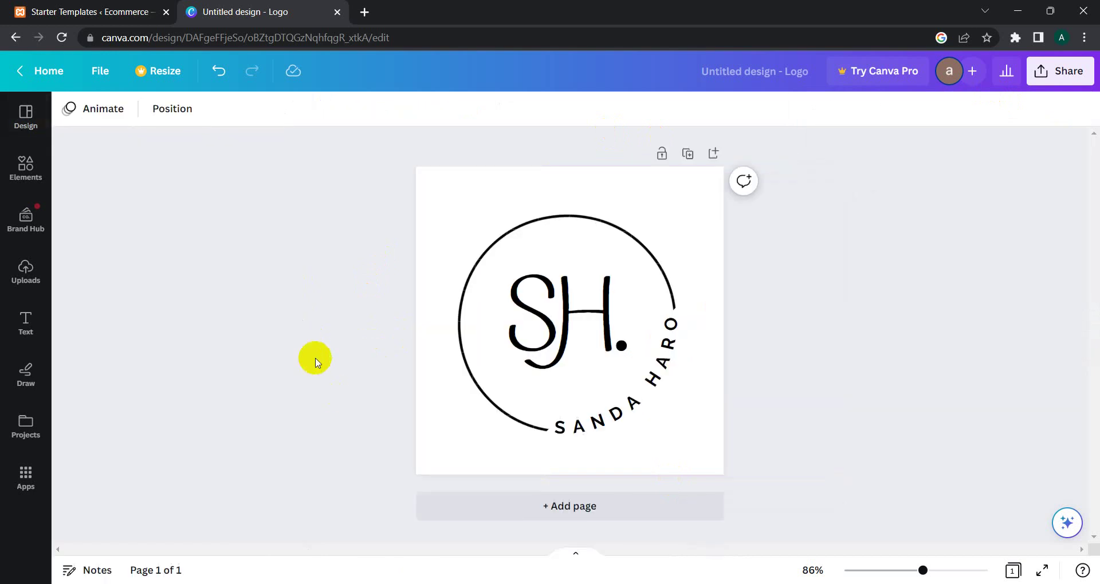
pyautogui.click(149, 25)
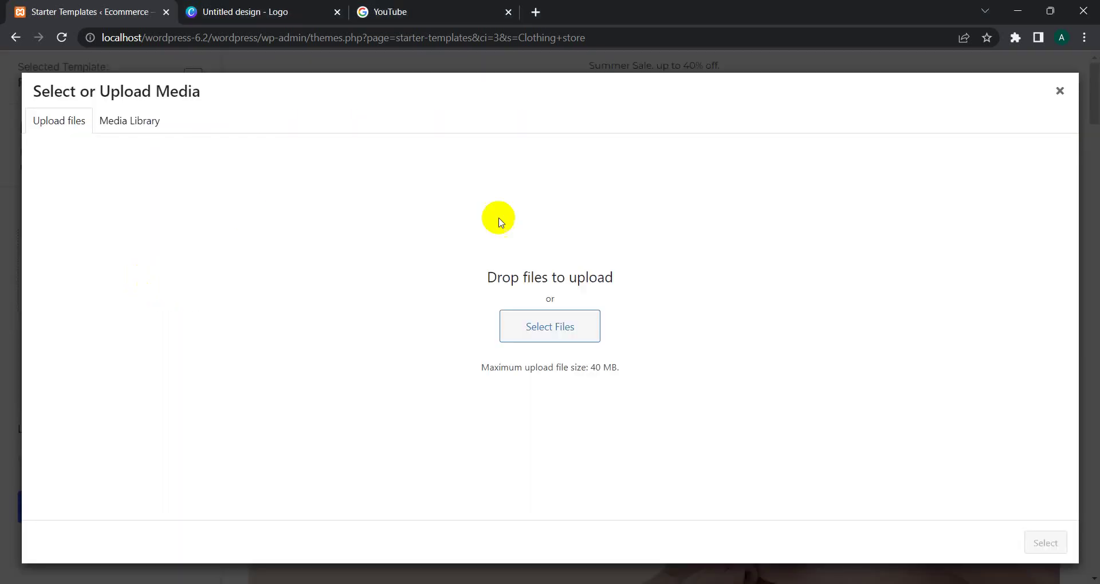
# Step: Upload screenshot.png from the Desktop and use it as the site logo
pyautogui.click(544, 328)
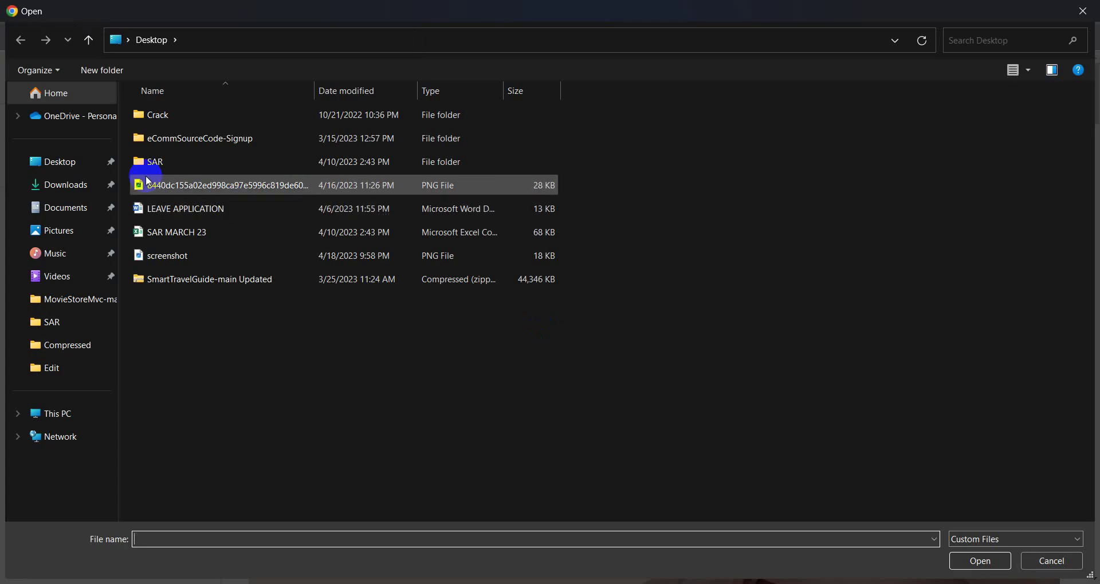
pyautogui.click(59, 210)
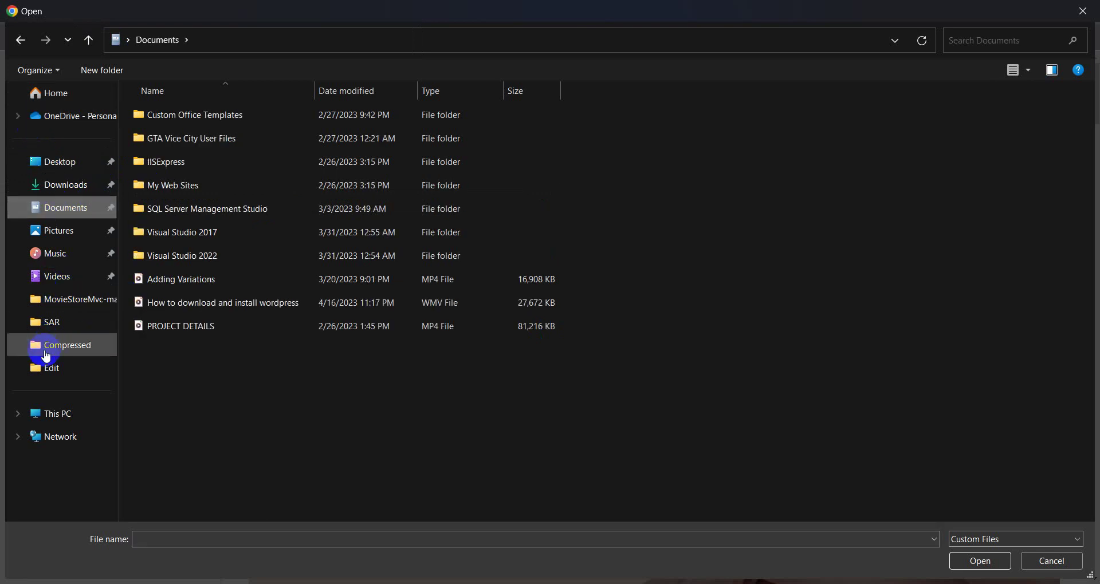
pyautogui.click(58, 417)
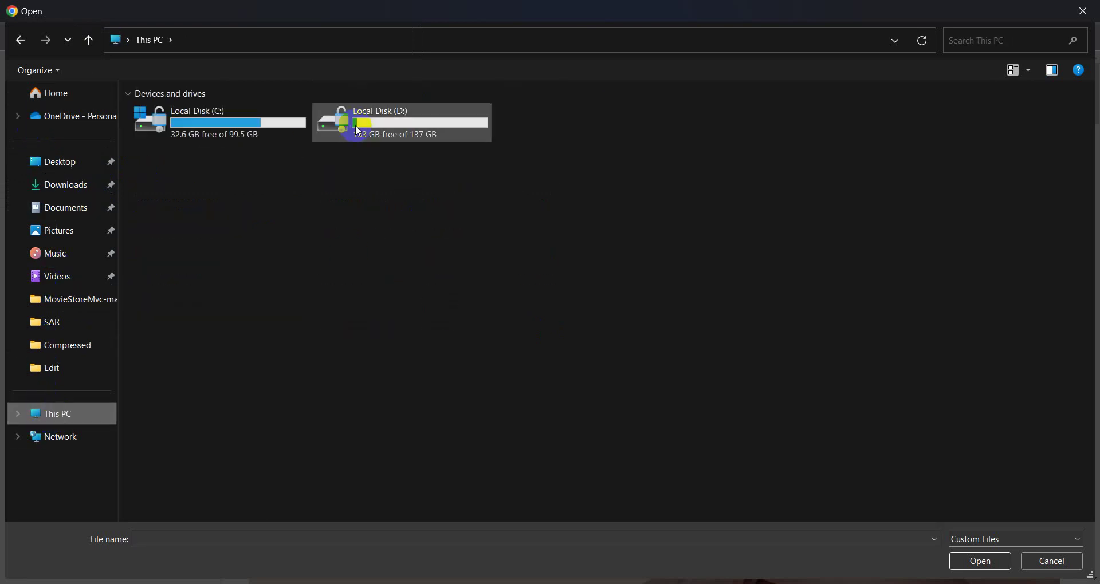
pyautogui.click(51, 241)
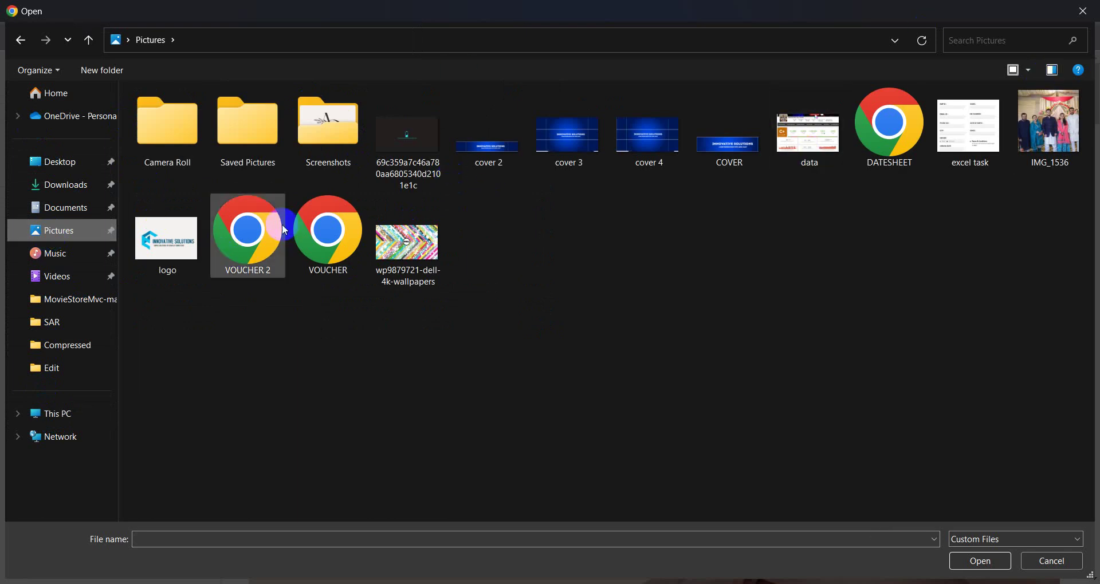
pyautogui.click(52, 171)
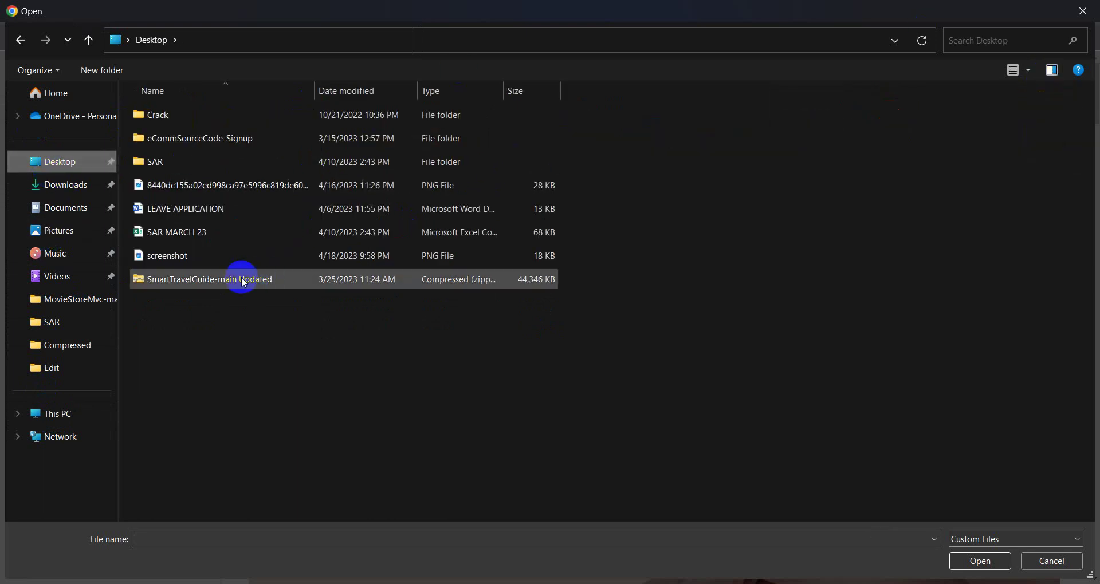
pyautogui.click(163, 252)
pyautogui.doubleClick(163, 254)
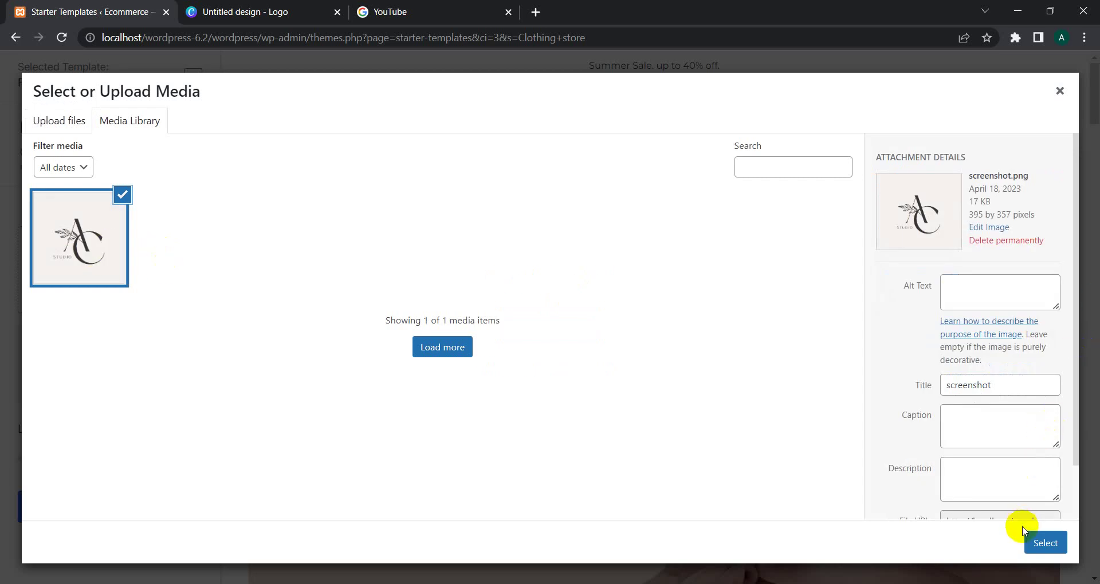
pyautogui.click(1042, 543)
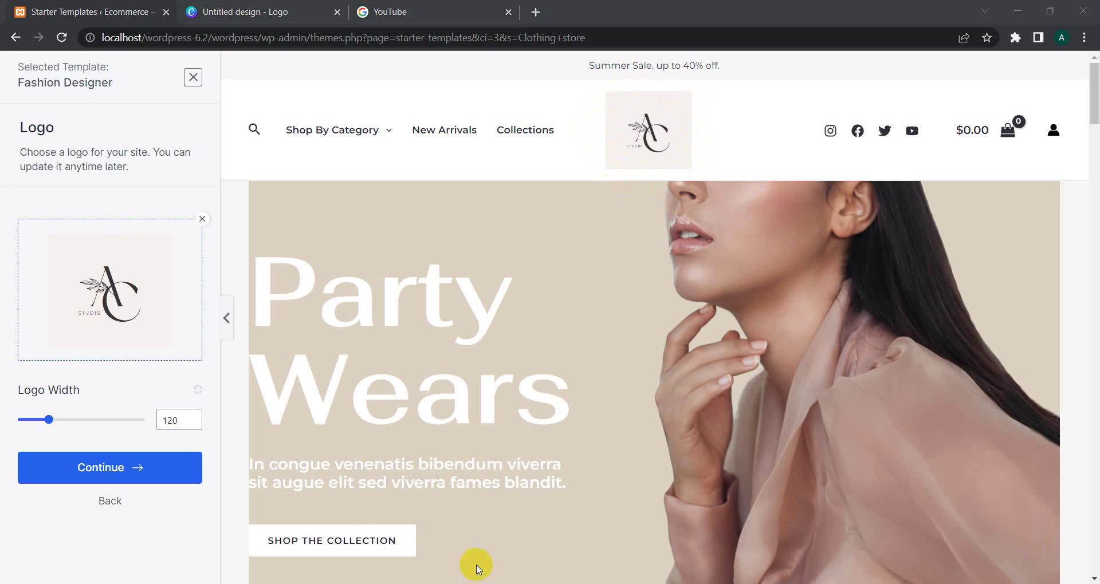
# Step: Reduce the Logo Width slider from 120 and continue to the Colors & Fonts step
pyautogui.moveTo(56, 424)
pyautogui.mouseDown()
pyautogui.moveTo(27, 421)
pyautogui.moveTo(42, 431)
pyautogui.mouseUp()
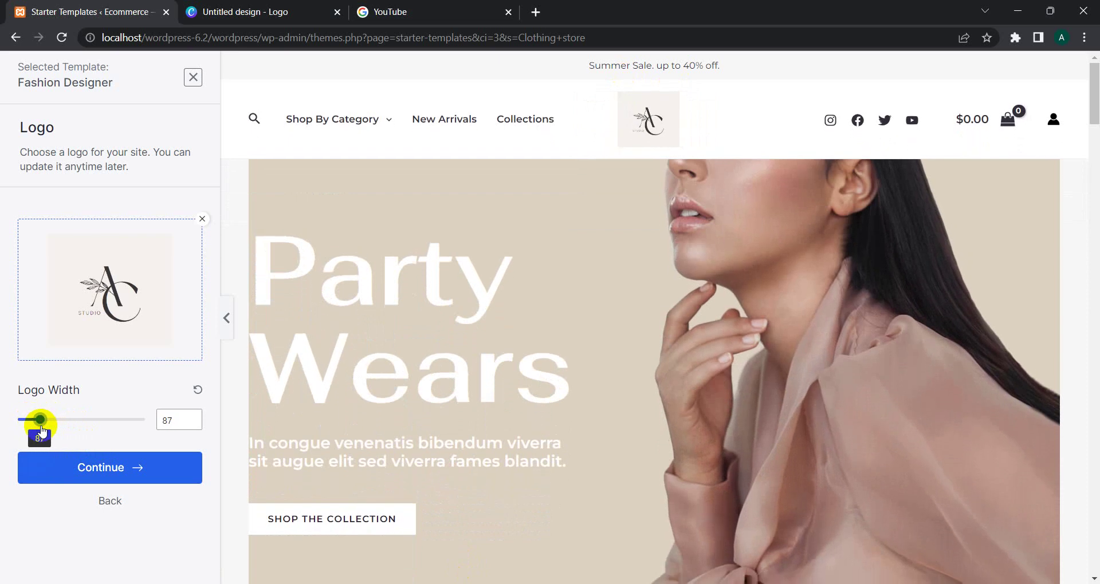
pyautogui.click(86, 462)
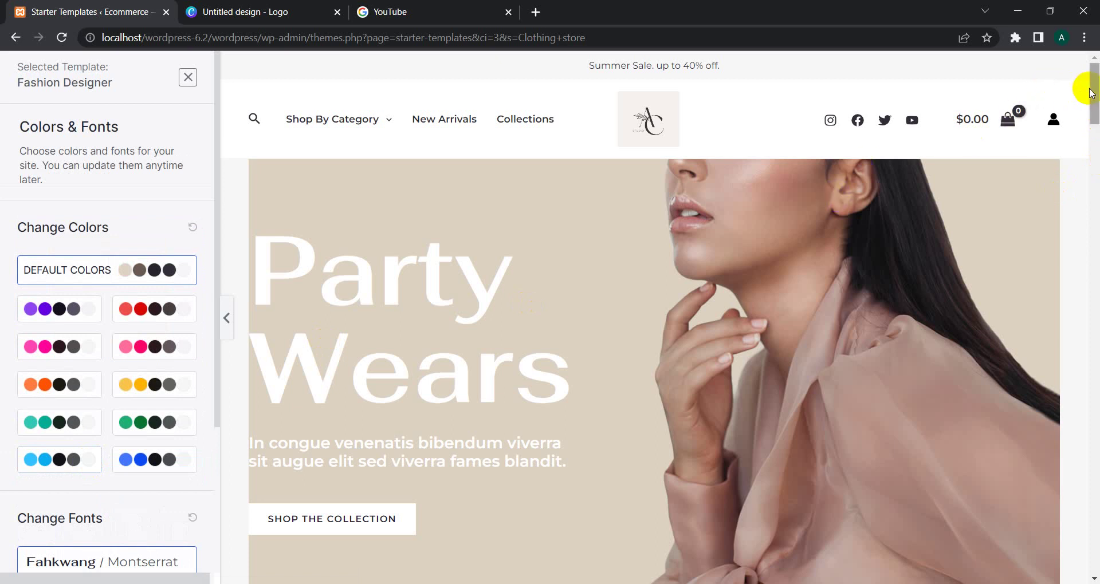
# Step: Preview purple, pink, teal, blue and yellow palettes, then apply the red colour palette
pyautogui.moveTo(1091, 92); pyautogui.dragTo(1088, 47)
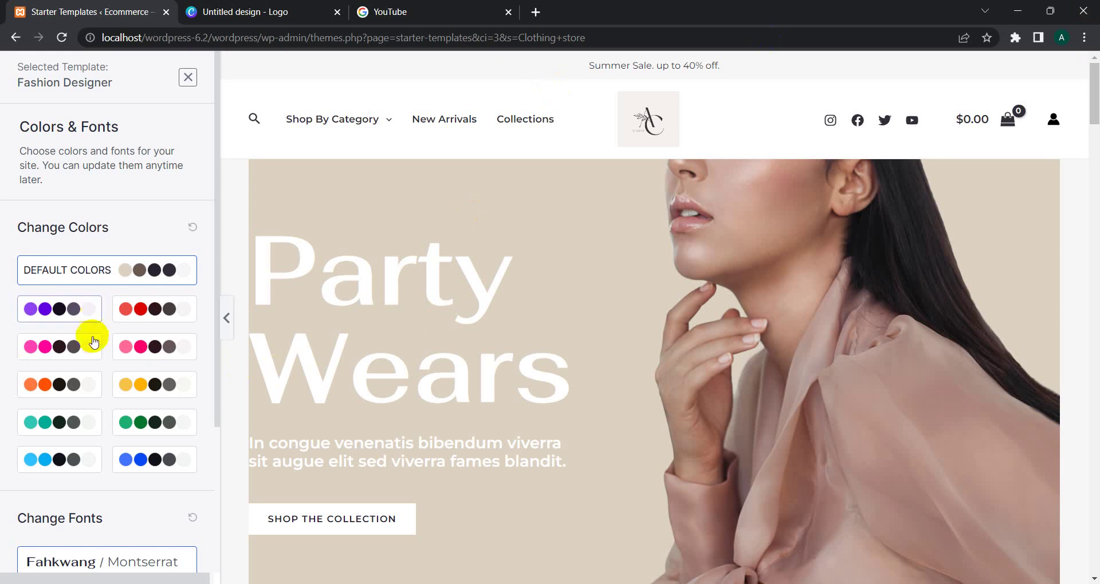
pyautogui.click(75, 310)
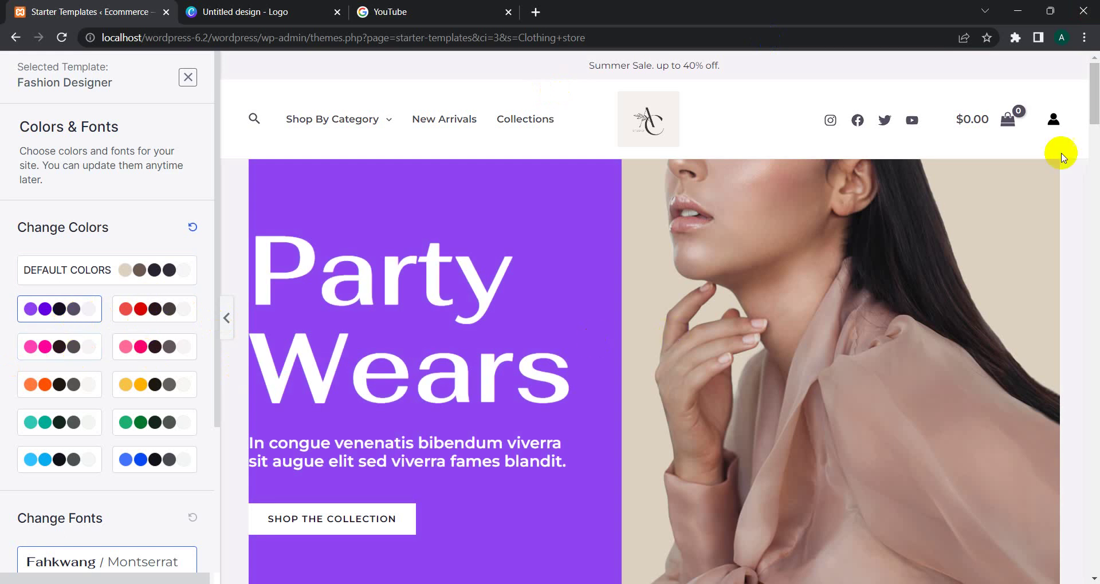
pyautogui.moveTo(1093, 112); pyautogui.dragTo(1094, 576)
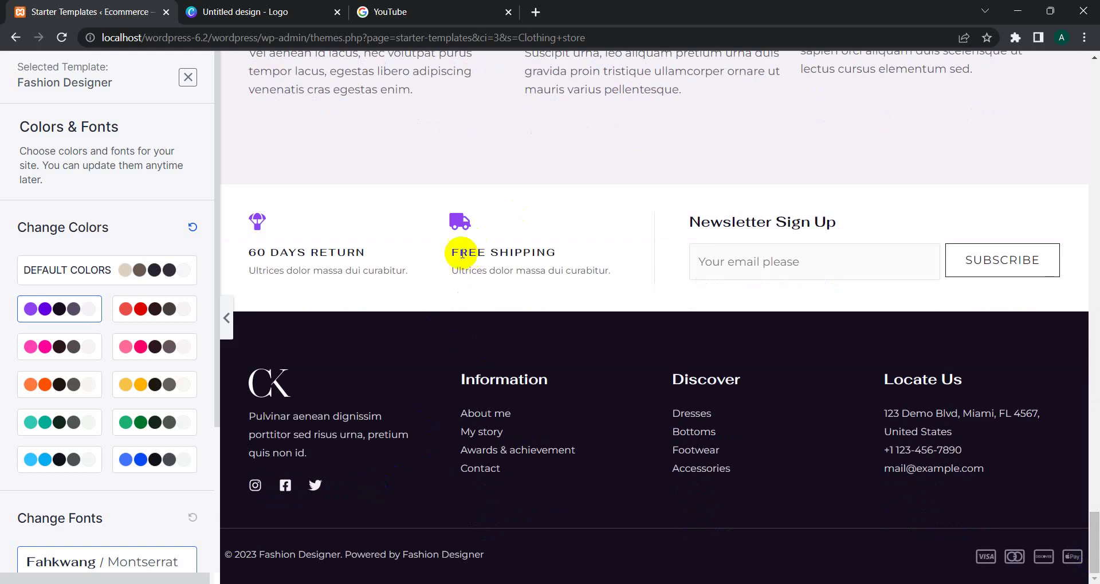
pyautogui.click(141, 346)
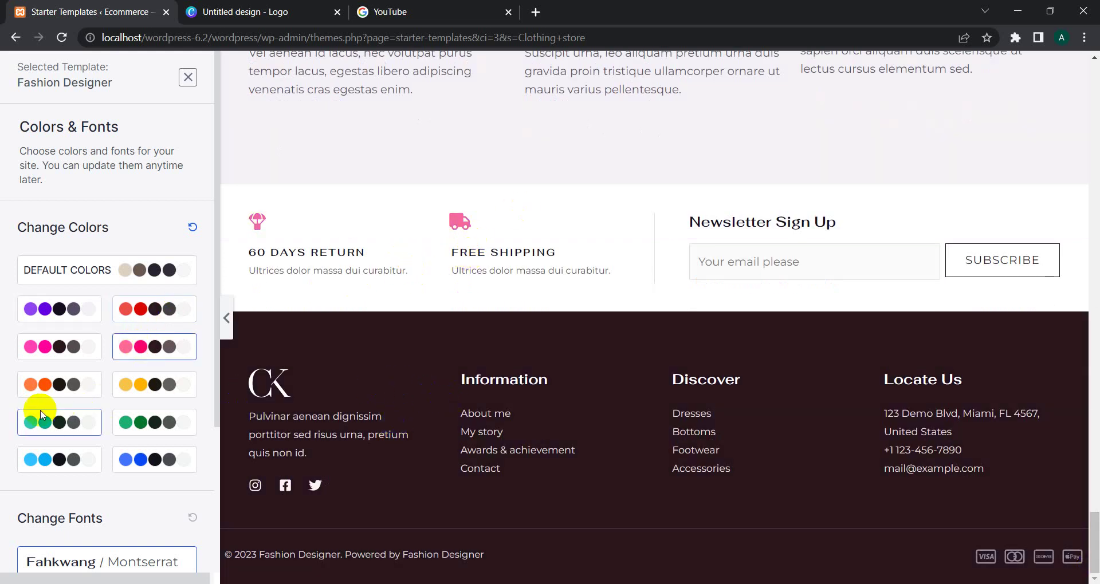
pyautogui.click(34, 391)
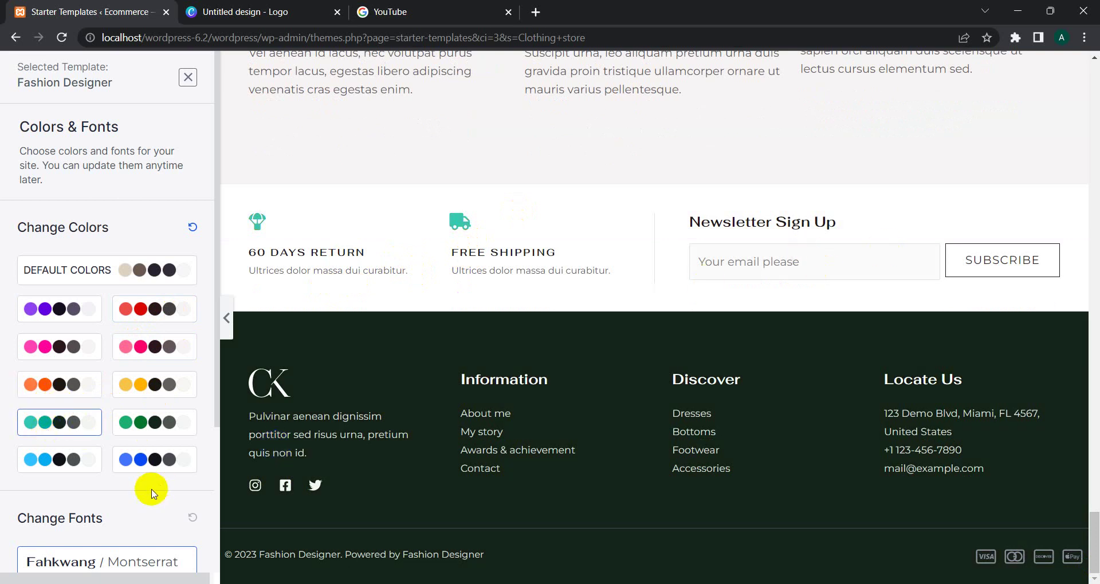
pyautogui.click(132, 458)
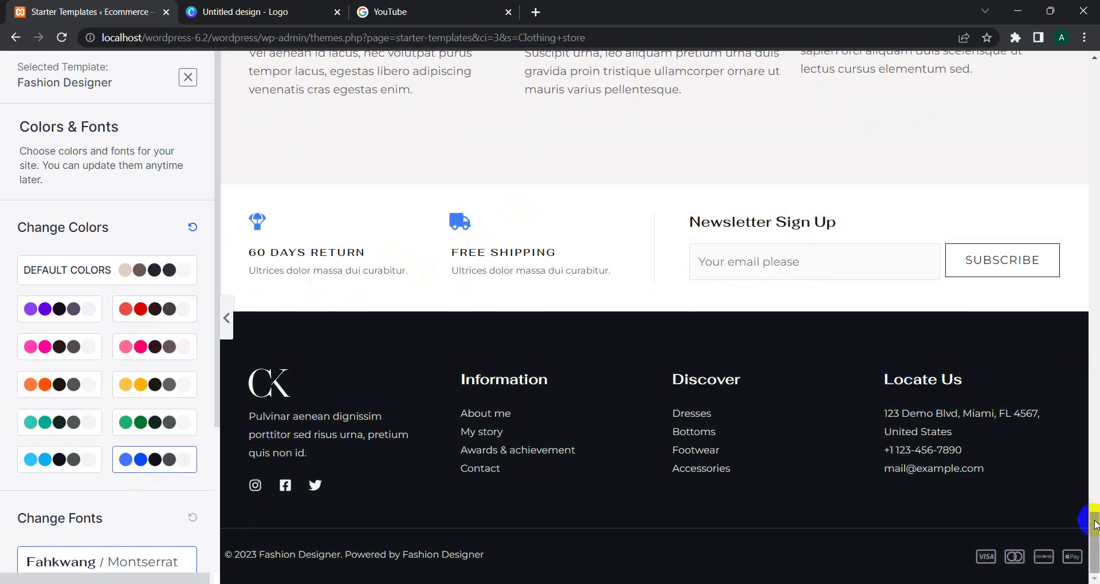
pyautogui.moveTo(1094, 524); pyautogui.dragTo(1094, 4)
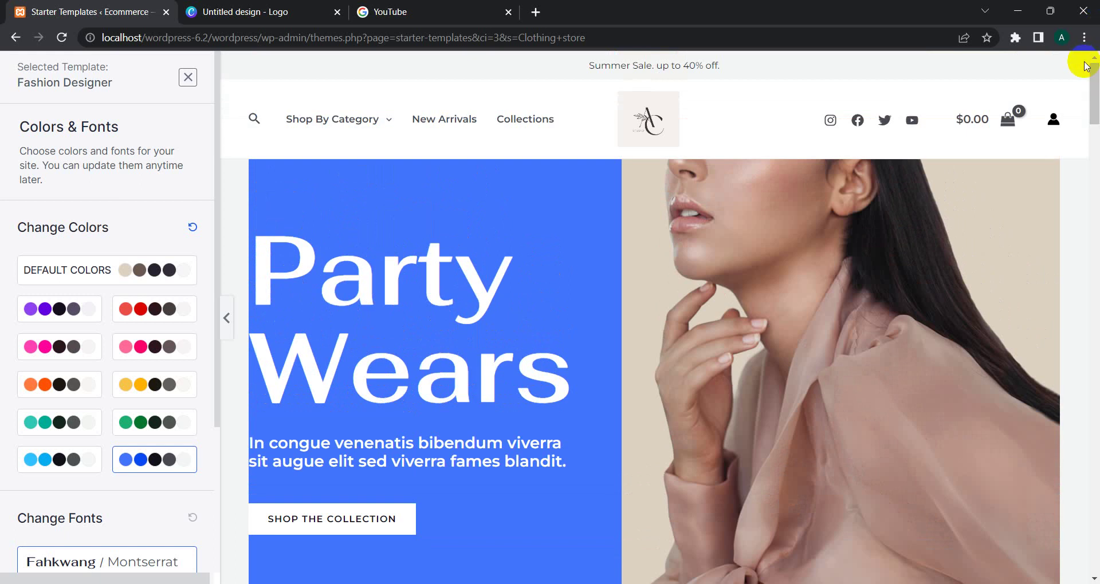
pyautogui.click(140, 393)
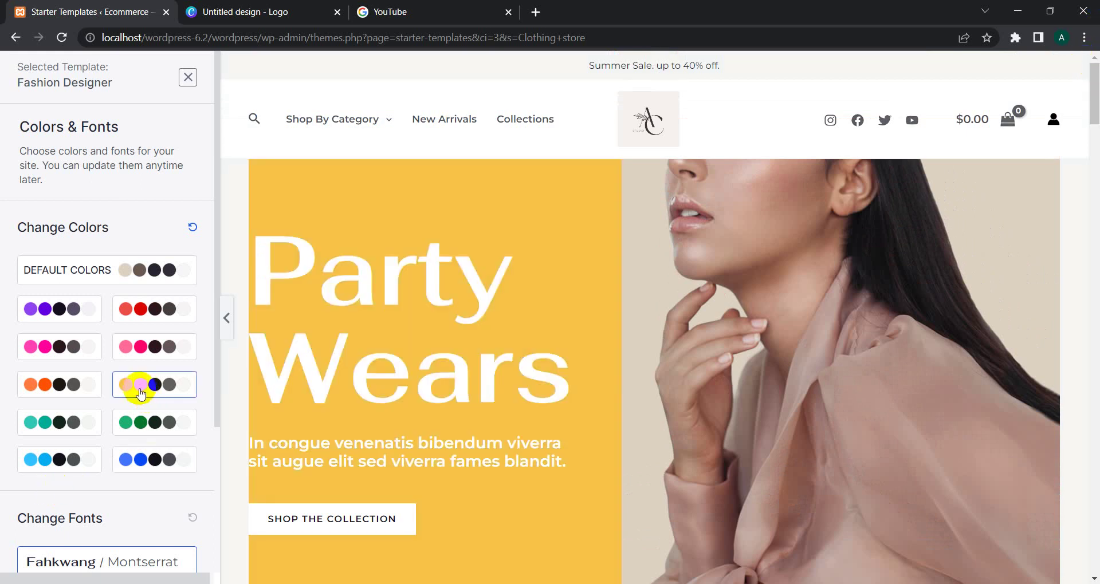
pyautogui.click(138, 321)
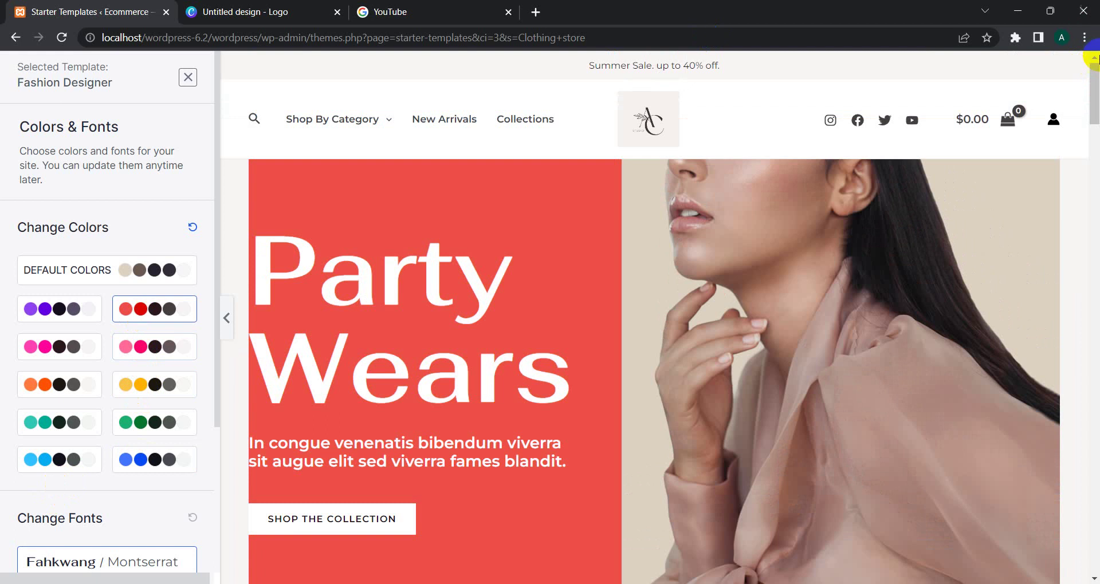
# Step: Choose the Open Sans / Work Sans font pairing and continue to the final step
pyautogui.moveTo(1093, 86)
pyautogui.mouseDown()
pyautogui.moveTo(1094, 197)
pyautogui.moveTo(1093, 69)
pyautogui.mouseUp()
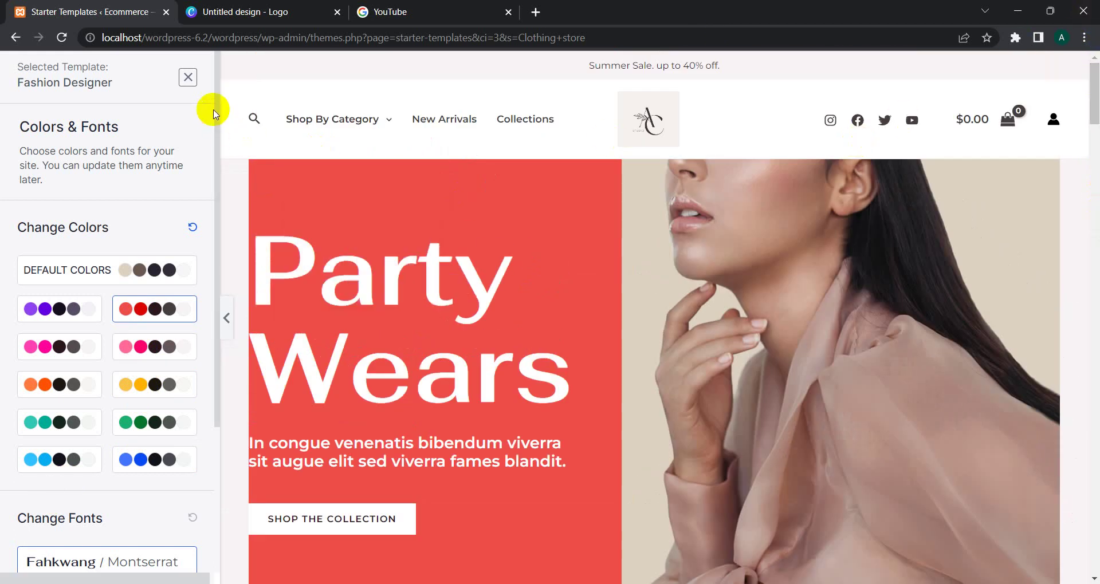
pyautogui.moveTo(213, 110); pyautogui.dragTo(214, 206)
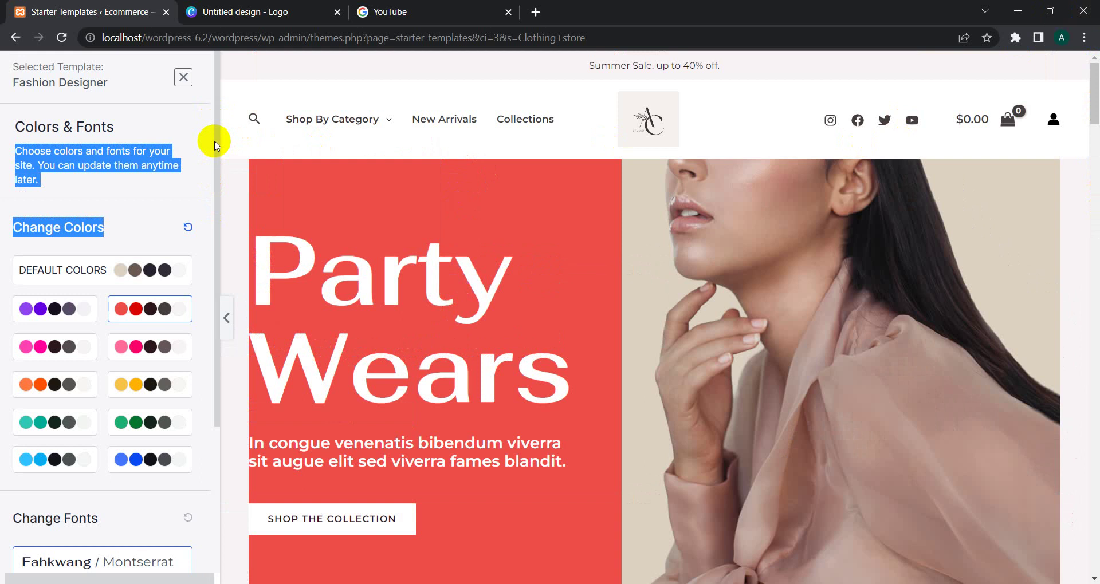
pyautogui.moveTo(215, 145); pyautogui.dragTo(218, 265)
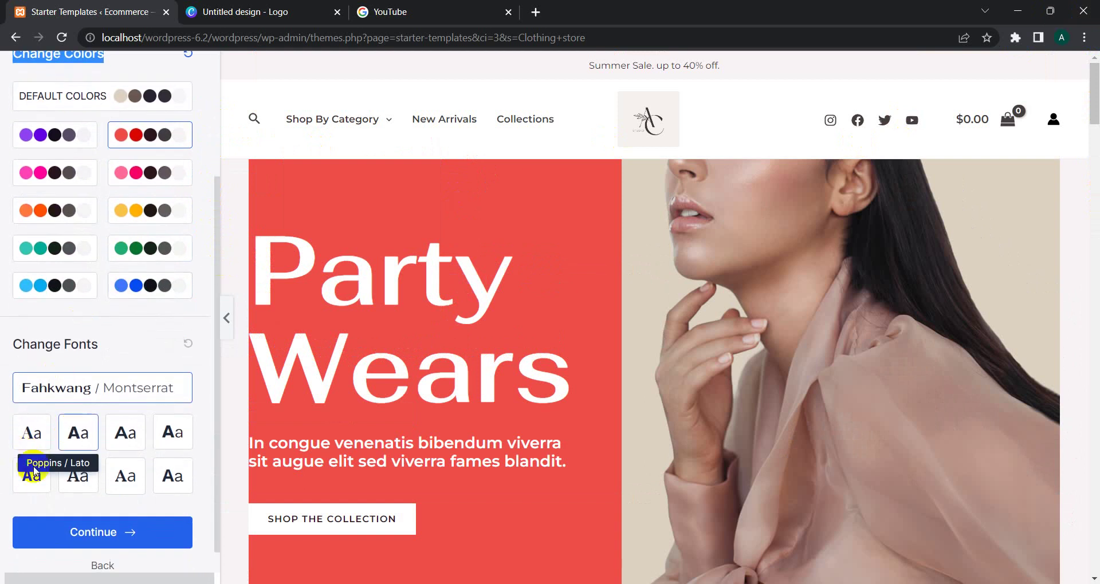
pyautogui.click(78, 433)
pyautogui.click(120, 434)
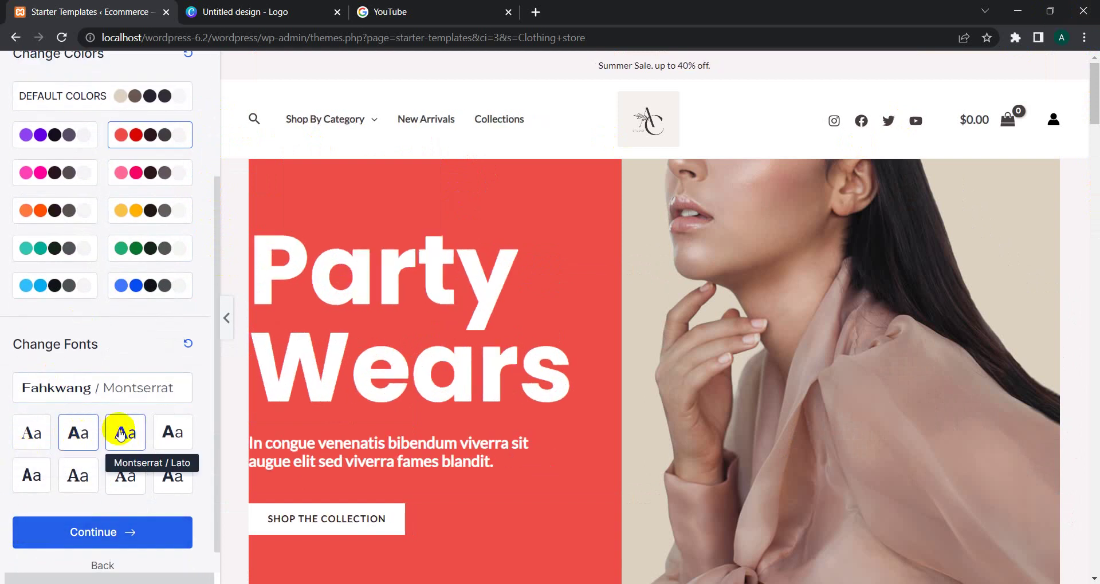
pyautogui.click(172, 434)
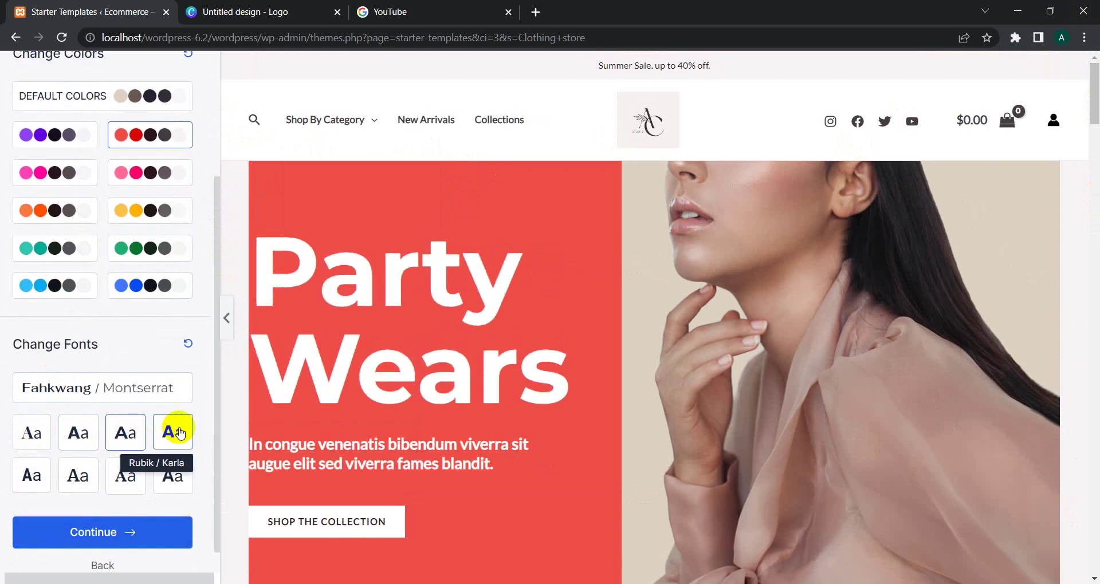
pyautogui.click(168, 488)
pyautogui.click(134, 532)
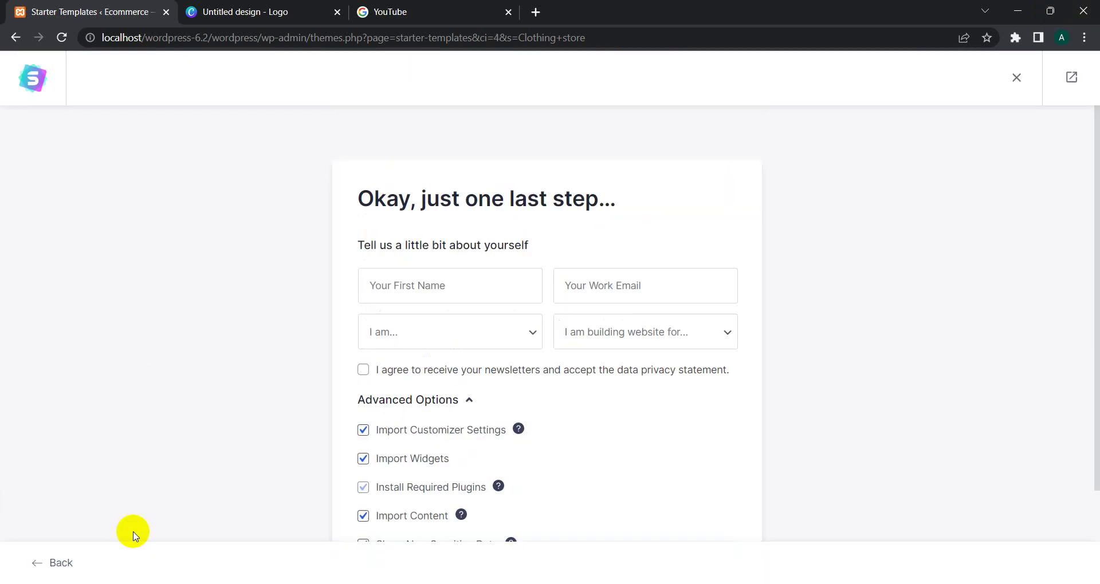
# Step: Enter the first name and work email address in the final details form
pyautogui.scroll(-2, 932, 212)
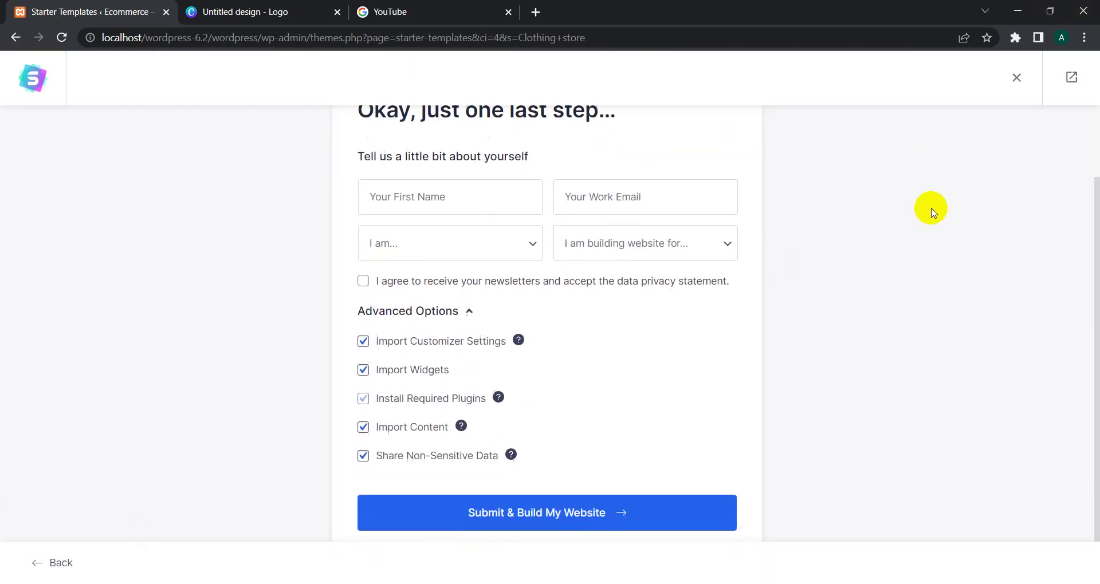
pyautogui.click(480, 179)
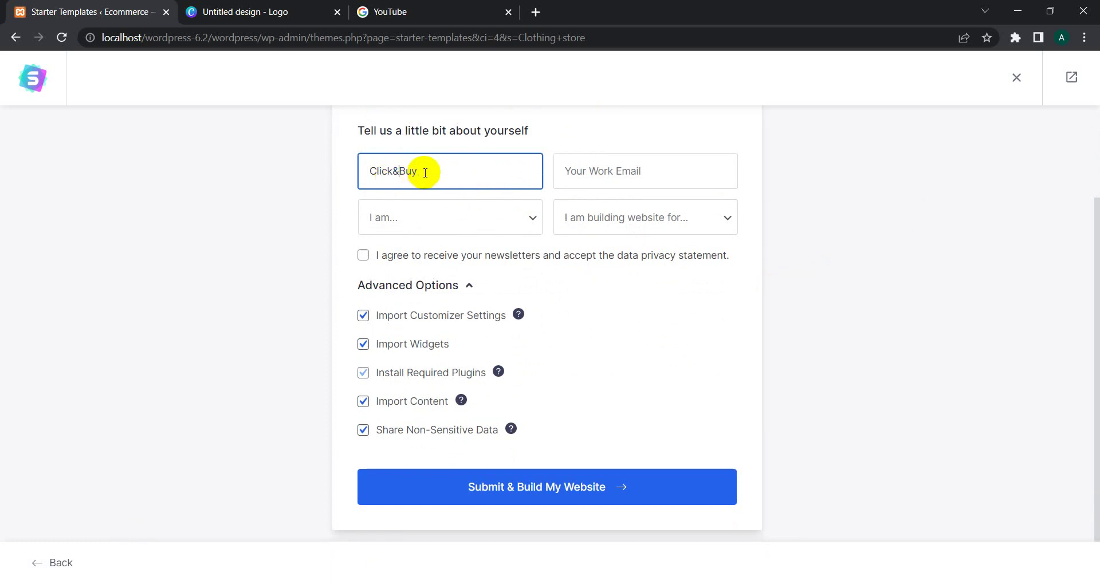
pyautogui.click(601, 162)
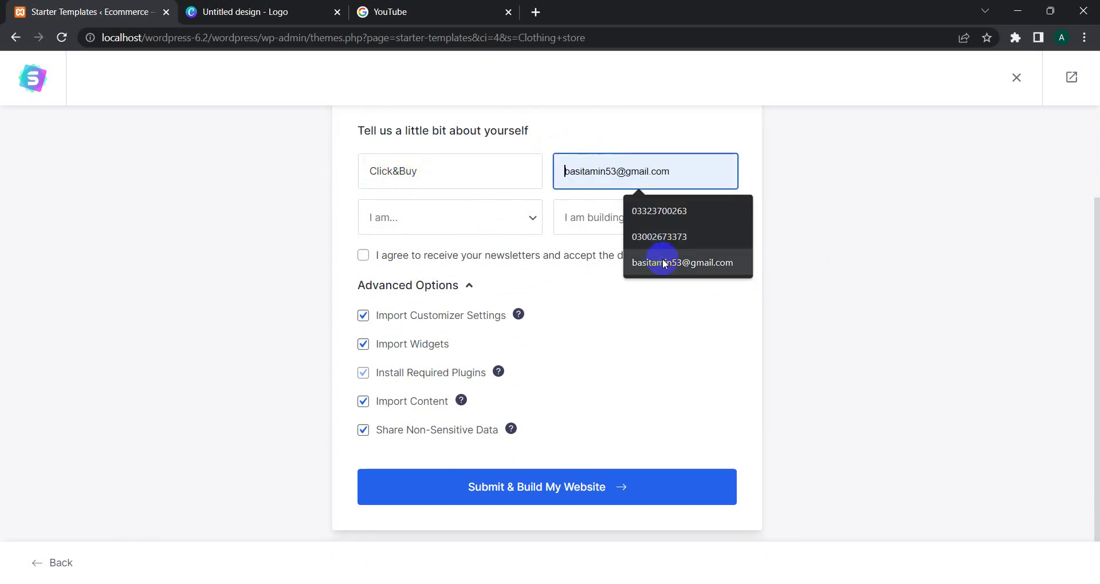
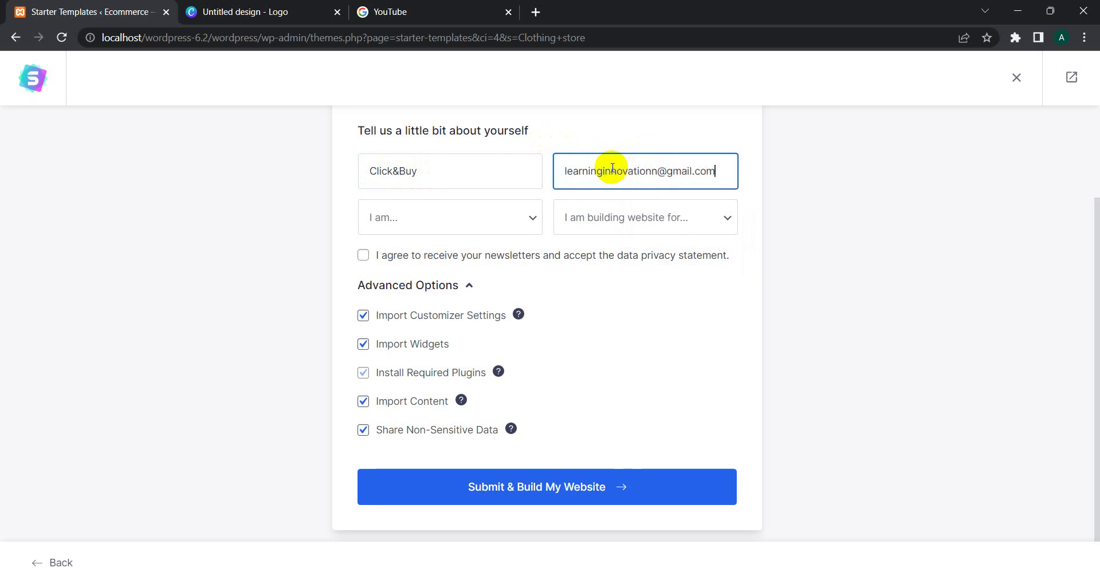
# Step: Set experience to Intermediate, site for Myself/My Company, accept the newsletter, and build the website
pyautogui.click(432, 218)
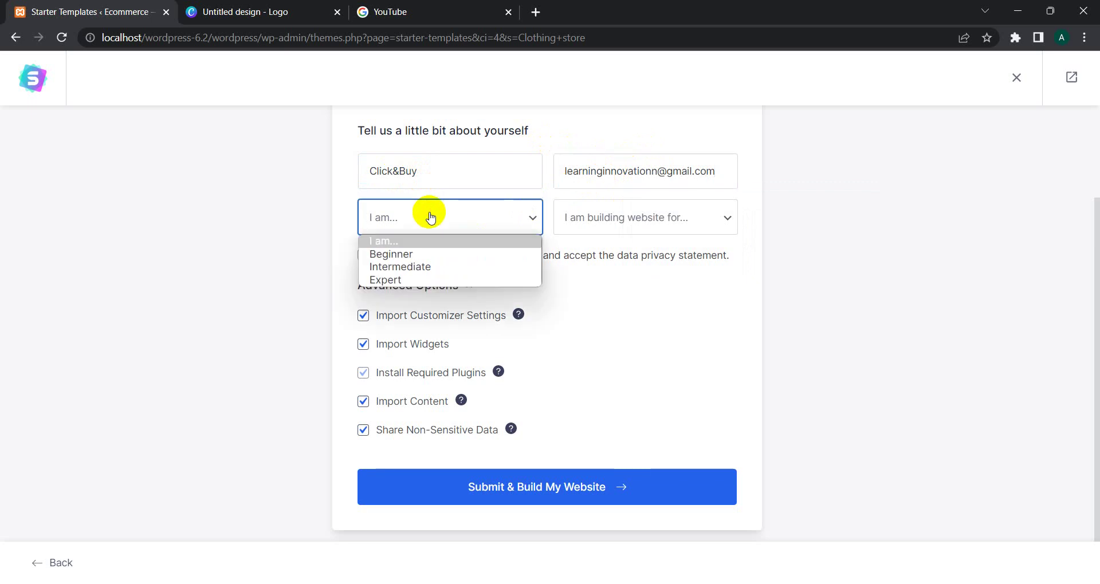
pyautogui.click(400, 267)
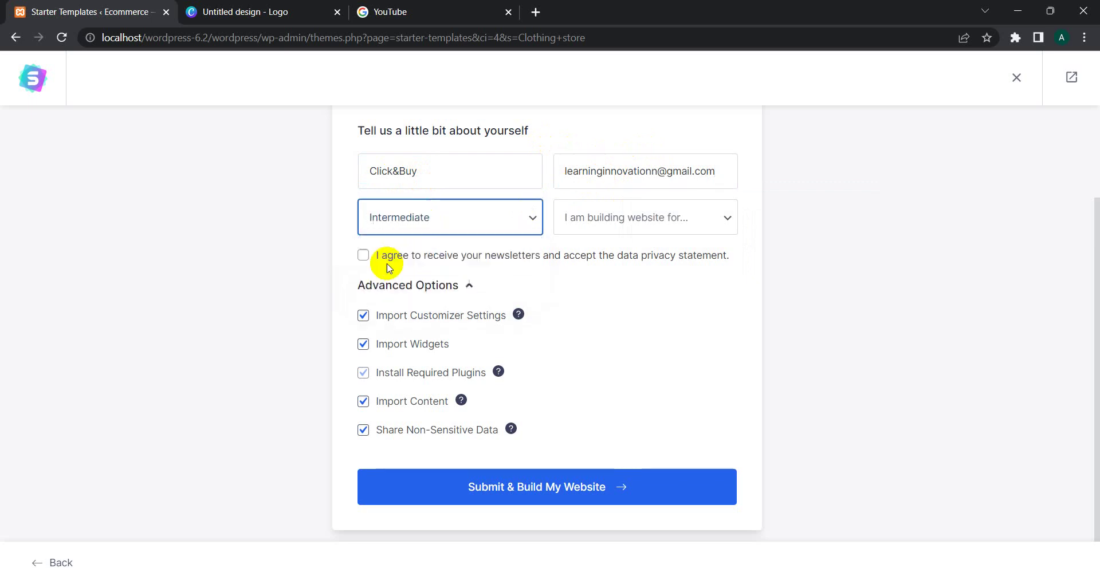
pyautogui.click(574, 218)
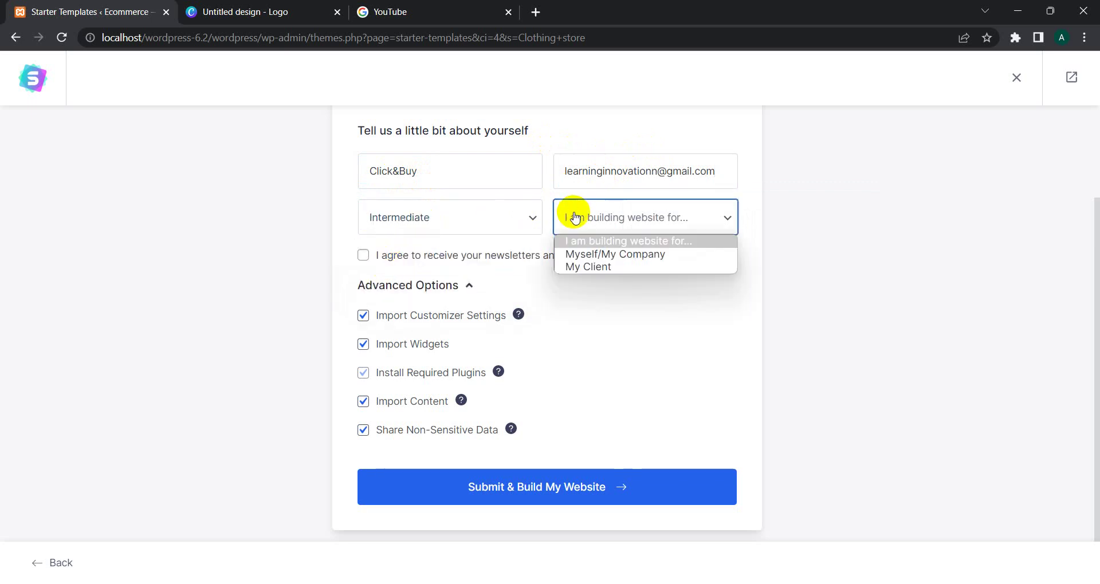
pyautogui.click(591, 258)
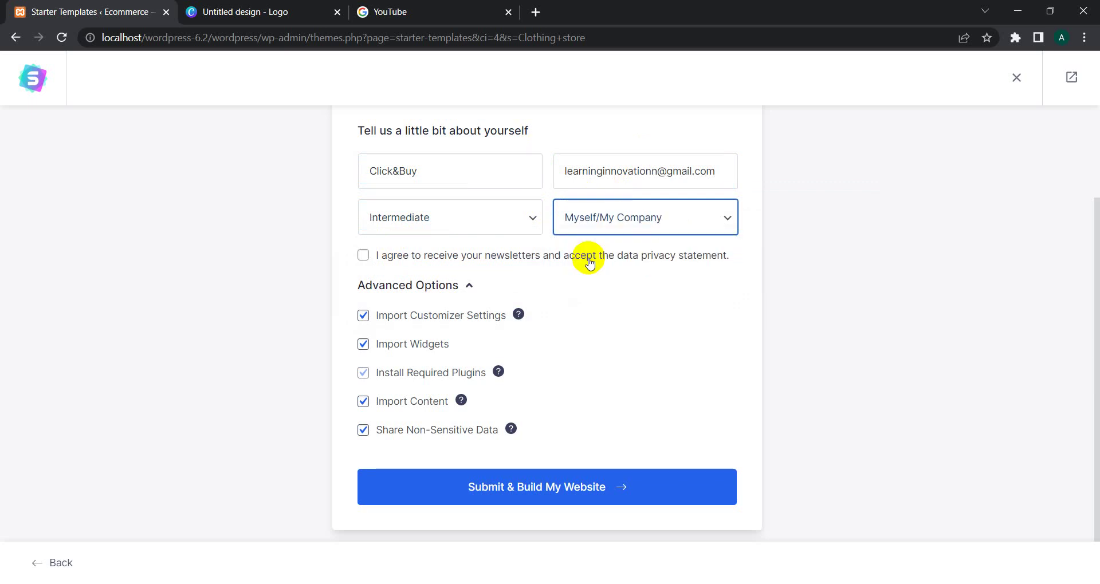
pyautogui.click(363, 258)
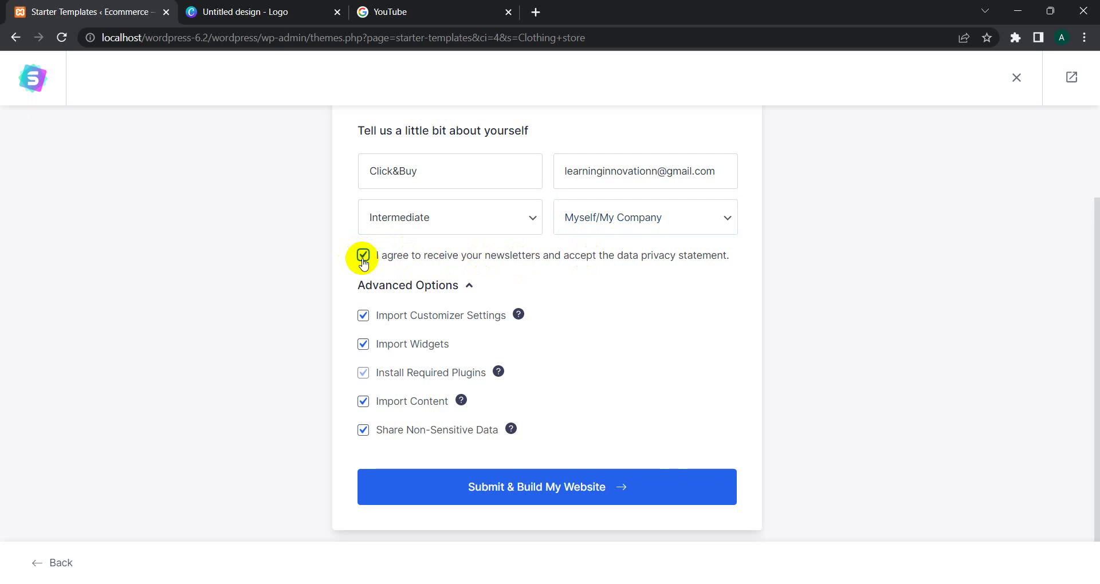
pyautogui.click(507, 489)
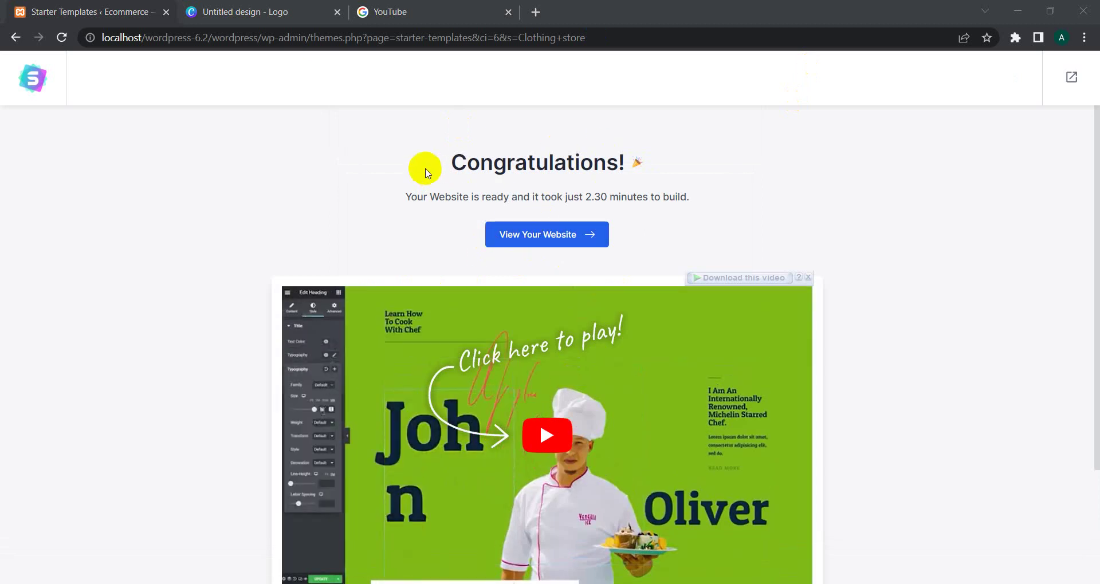
# Step: Open the finished store homepage with the red Party Wears banner via View Your Website
pyautogui.moveTo(422, 172); pyautogui.dragTo(627, 197)
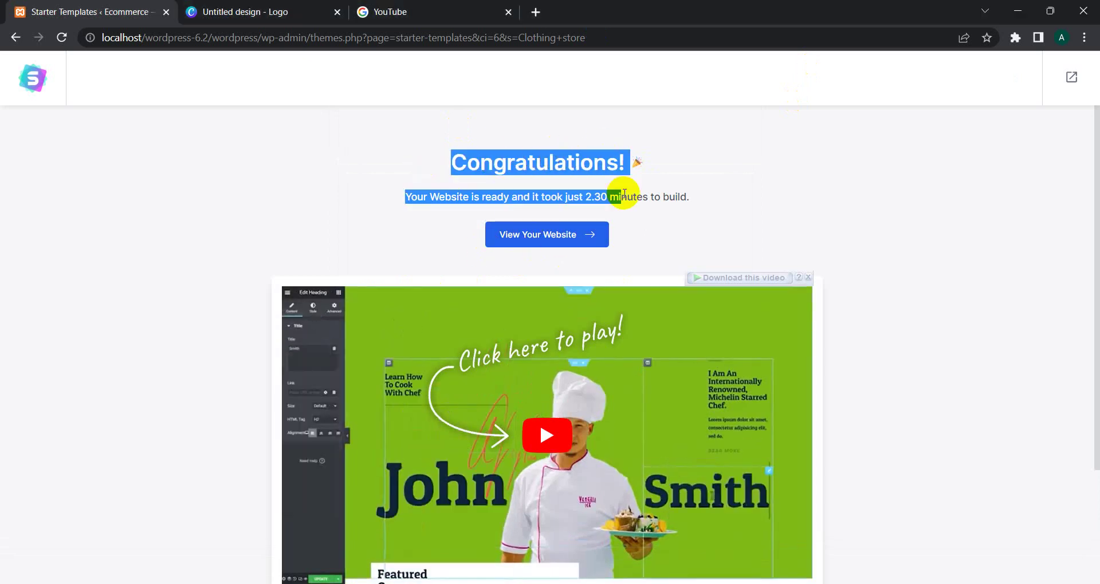
pyautogui.click(501, 152)
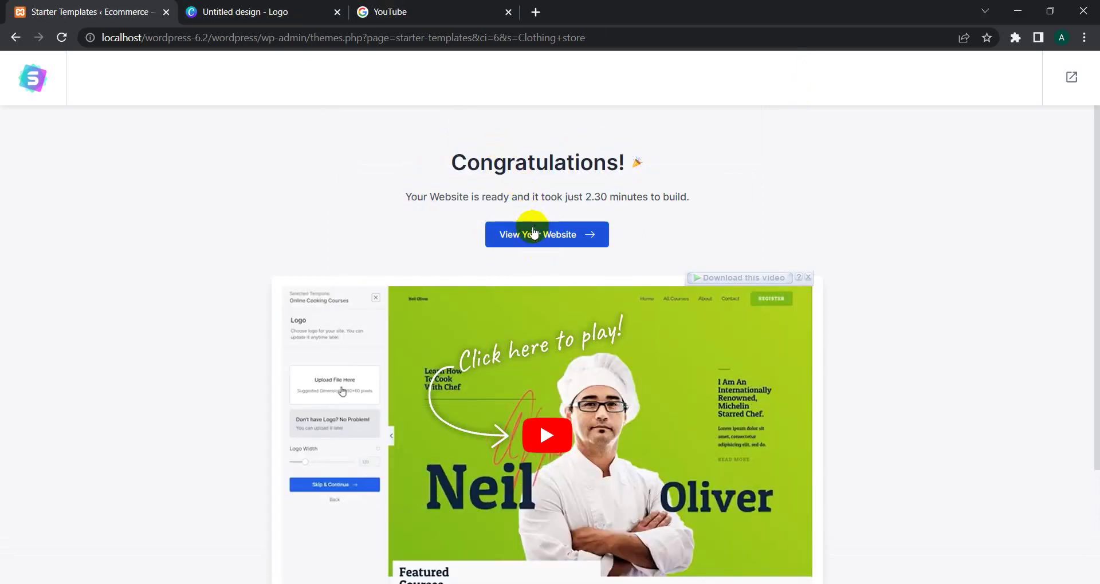
pyautogui.click(531, 233)
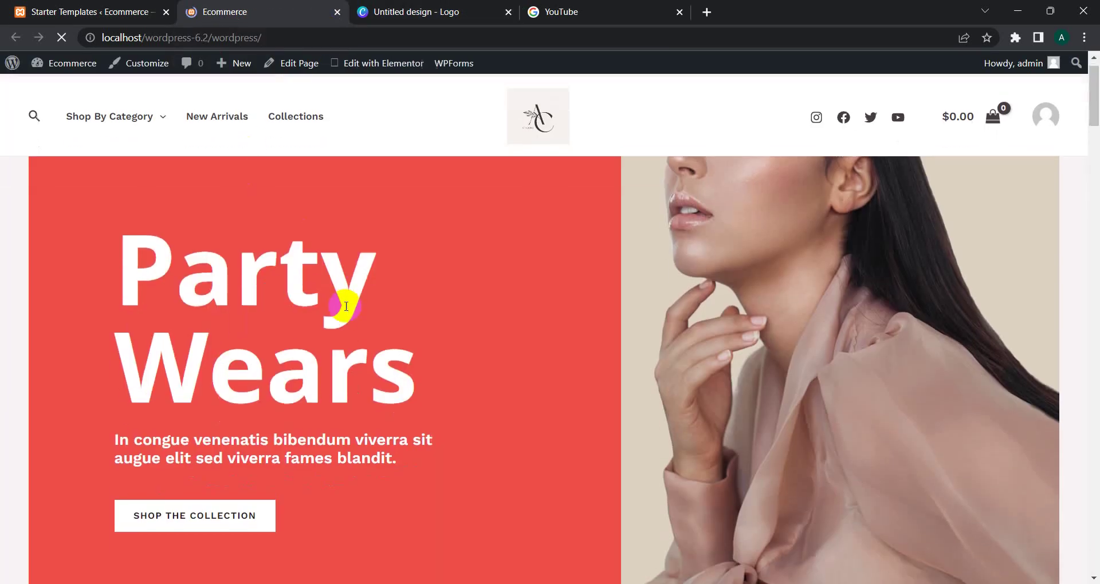
pyautogui.scroll(-10, 346, 307)
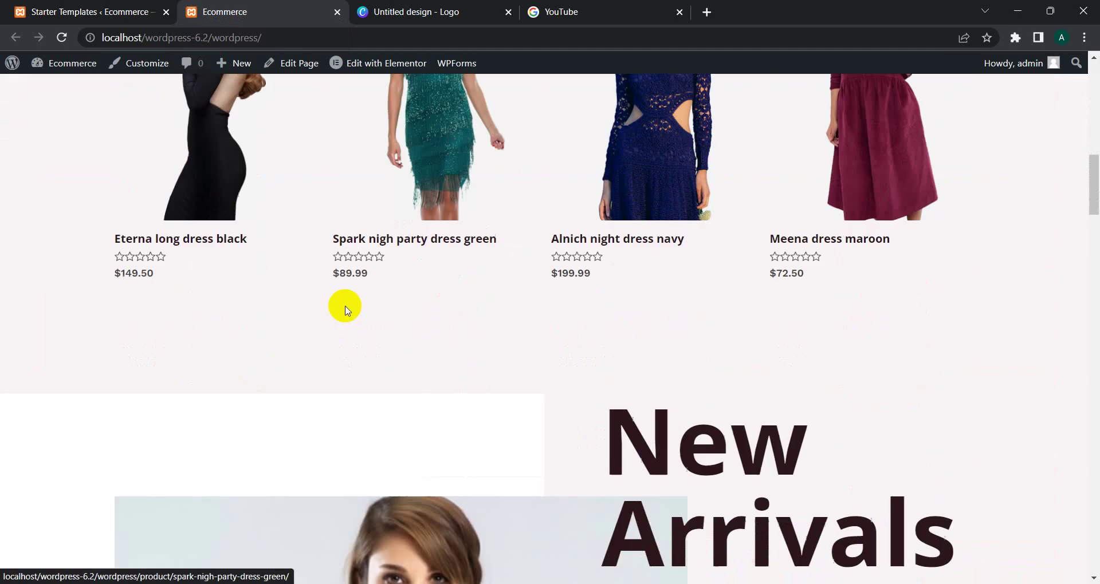
pyautogui.scroll(-15, 346, 310)
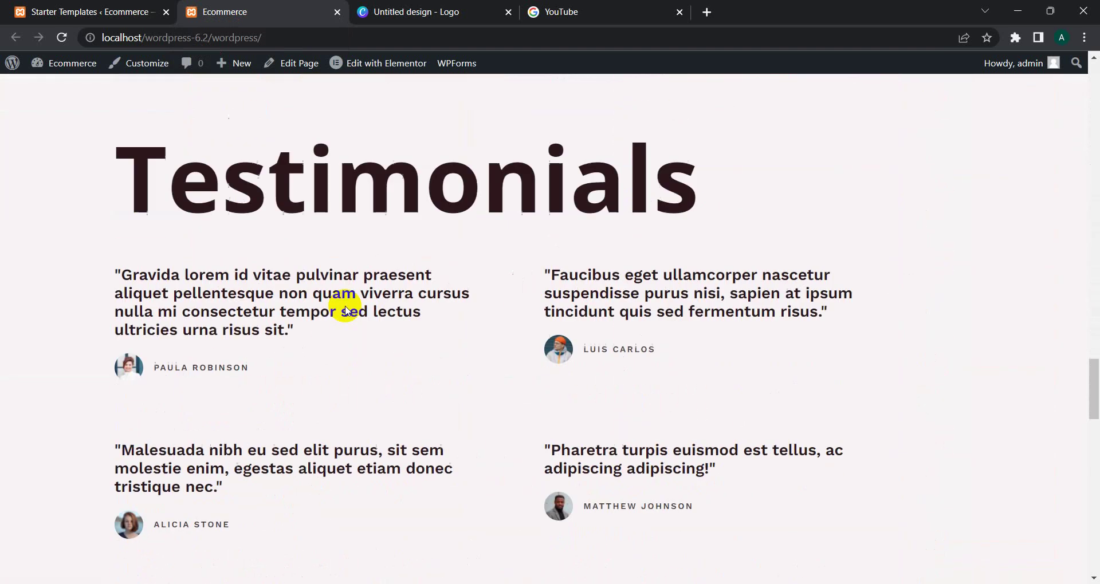
pyautogui.scroll(-15, 346, 311)
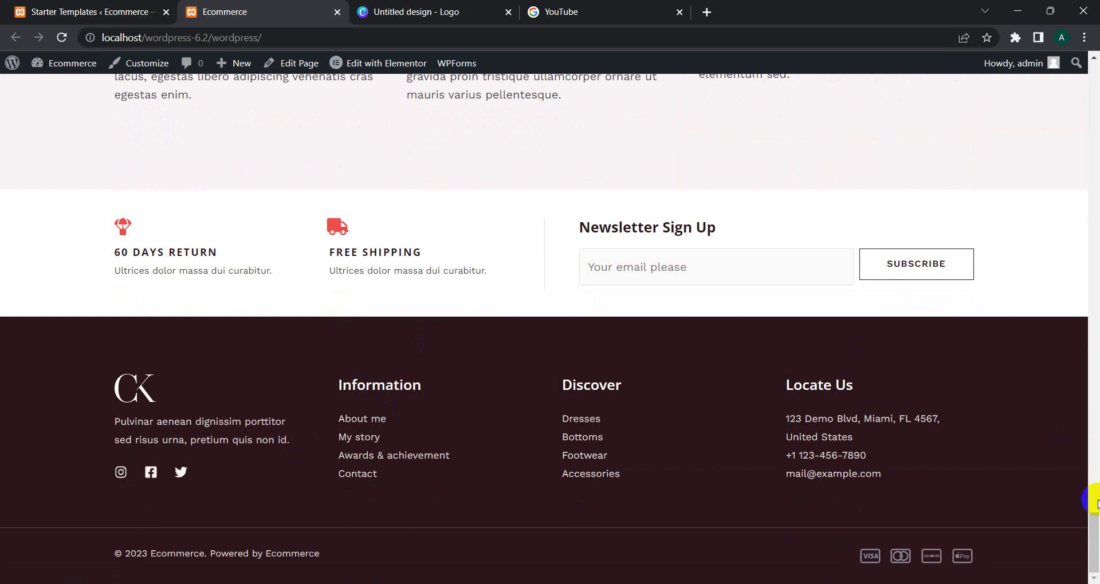
pyautogui.moveTo(1094, 542); pyautogui.dragTo(1095, 89)
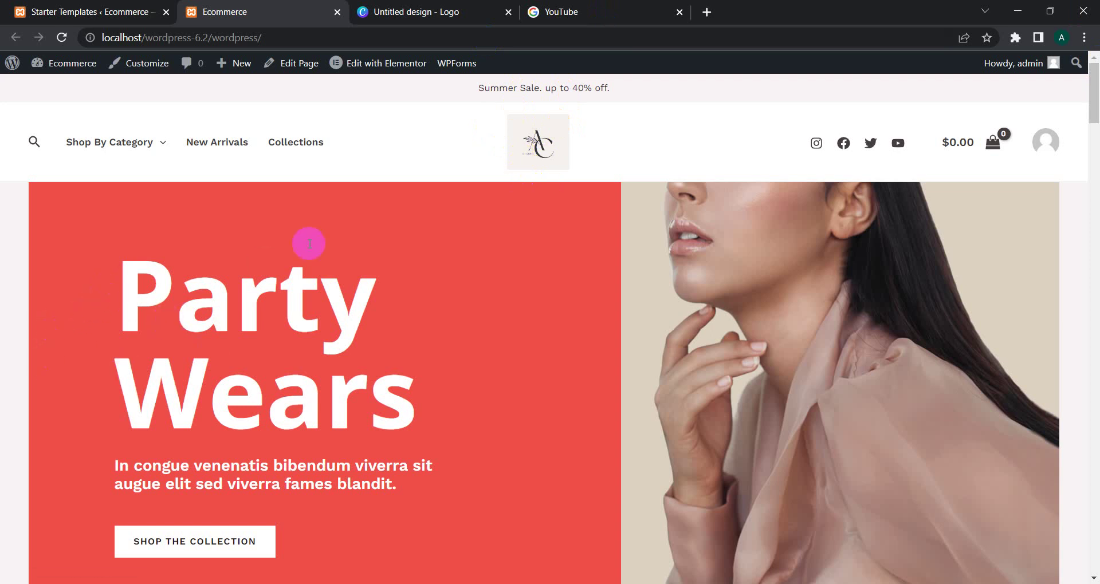
pyautogui.click(559, 188)
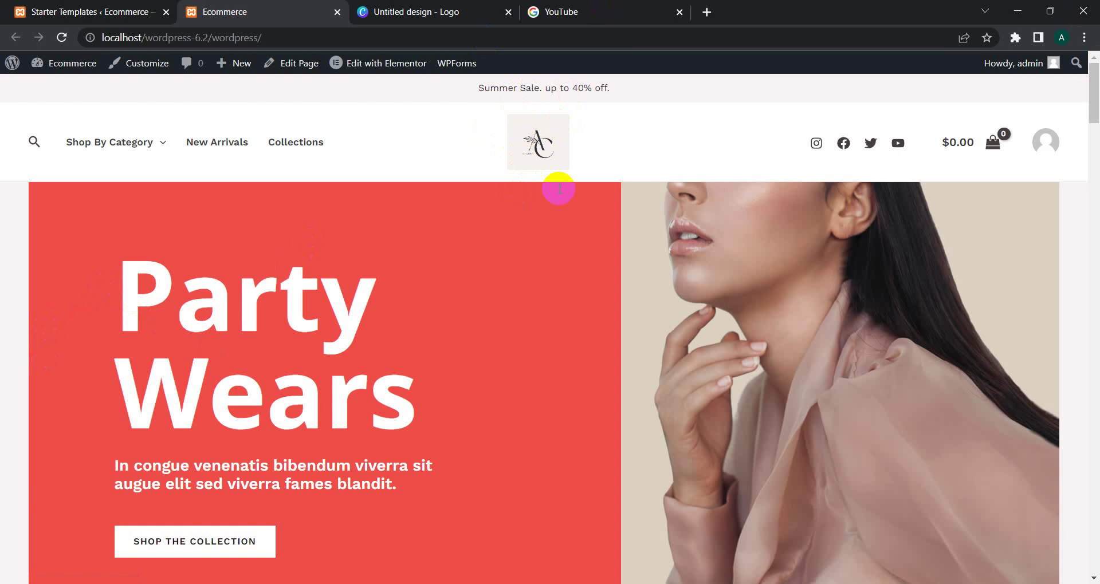